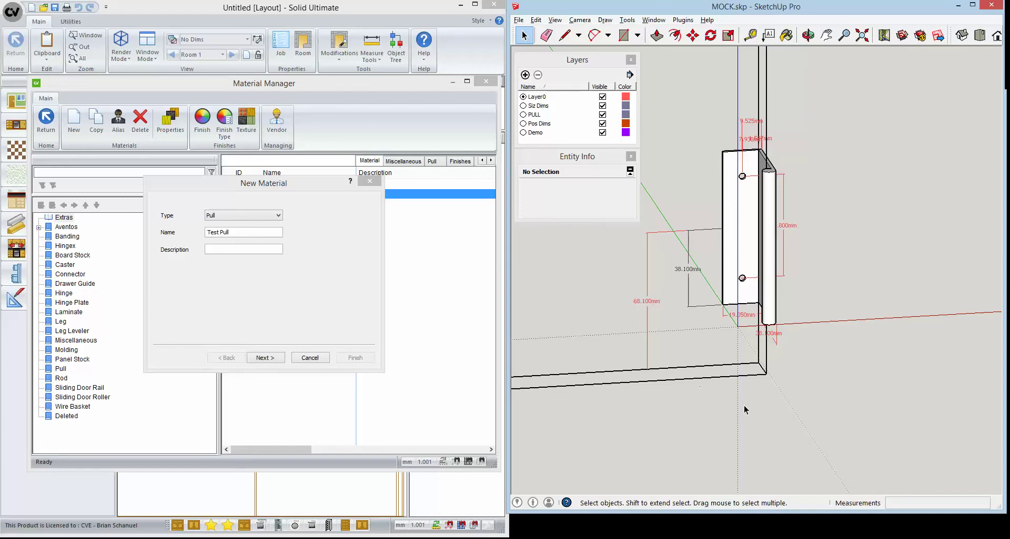
# Step: Orbit and zoom the SketchUp view to inspect the pull model
pyautogui.scroll(-2, 743, 406)
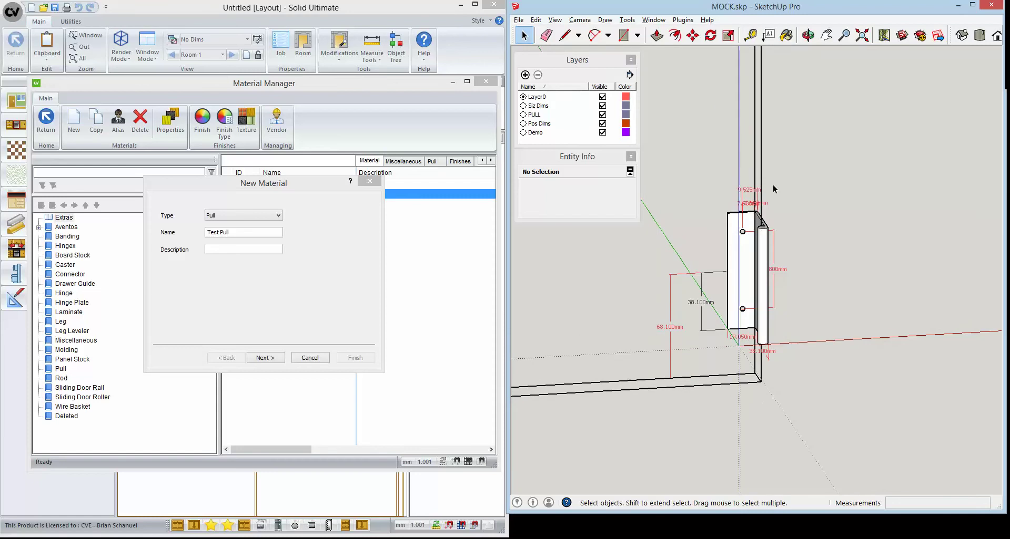
pyautogui.scroll(-2, 756, 264)
pyautogui.moveTo(768, 331); pyautogui.dragTo(771, 270, button='middle')
pyautogui.scroll(4, 771, 270)
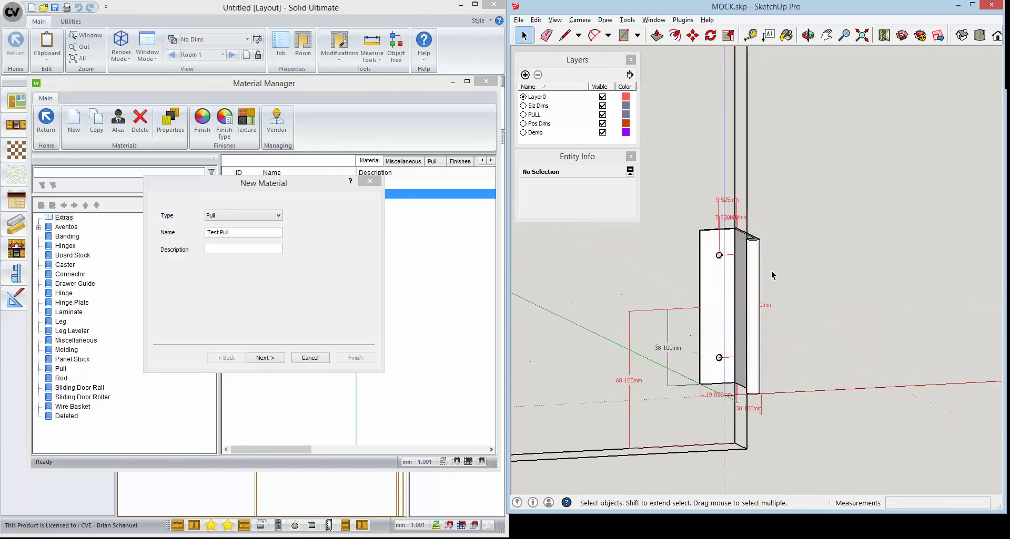
pyautogui.scroll(4, 757, 210)
pyautogui.moveTo(755, 266)
pyautogui.mouseDown(button='middle')
pyautogui.moveTo(699, 300)
pyautogui.moveTo(789, 292)
pyautogui.mouseUp(button='middle')
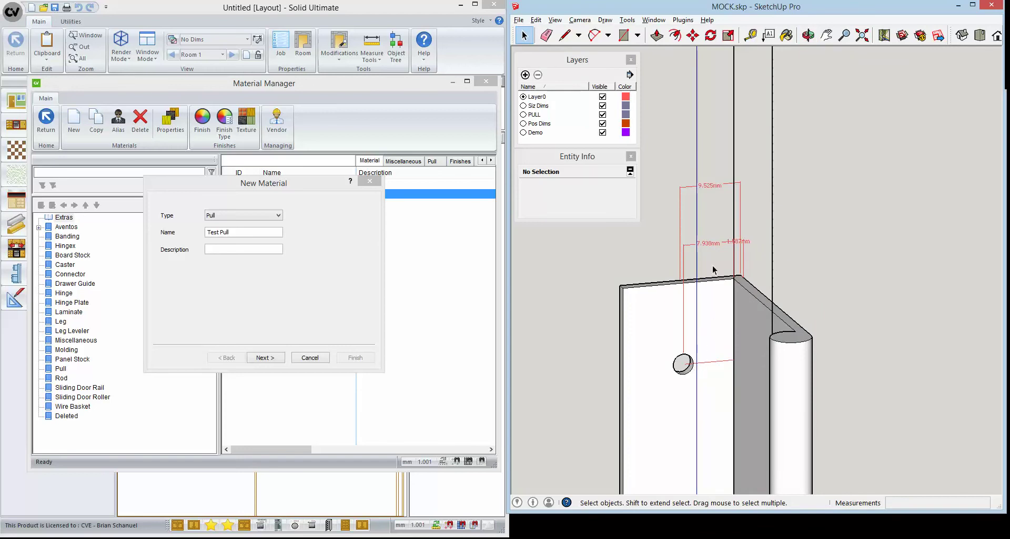
pyautogui.scroll(3, 706, 248)
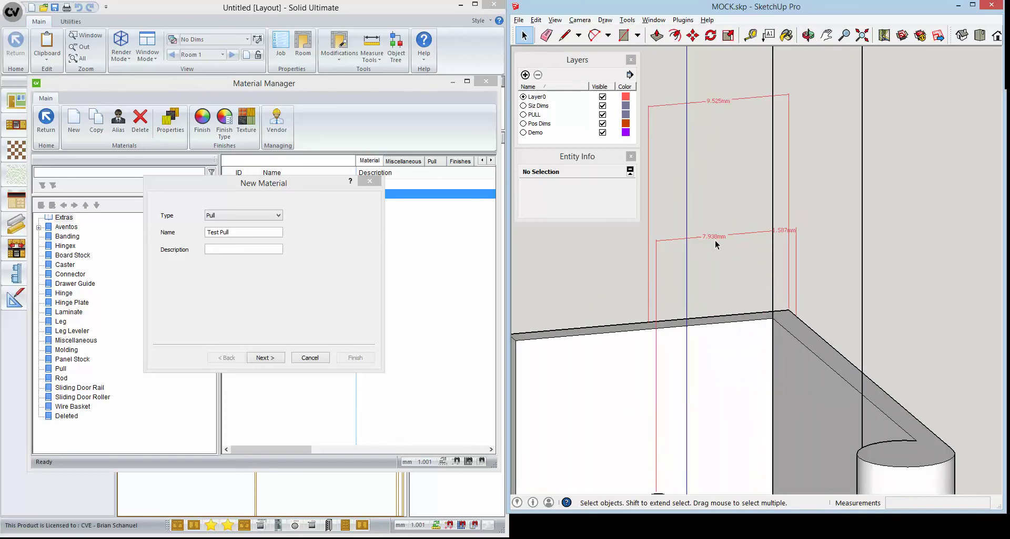
pyautogui.scroll(-3, 714, 241)
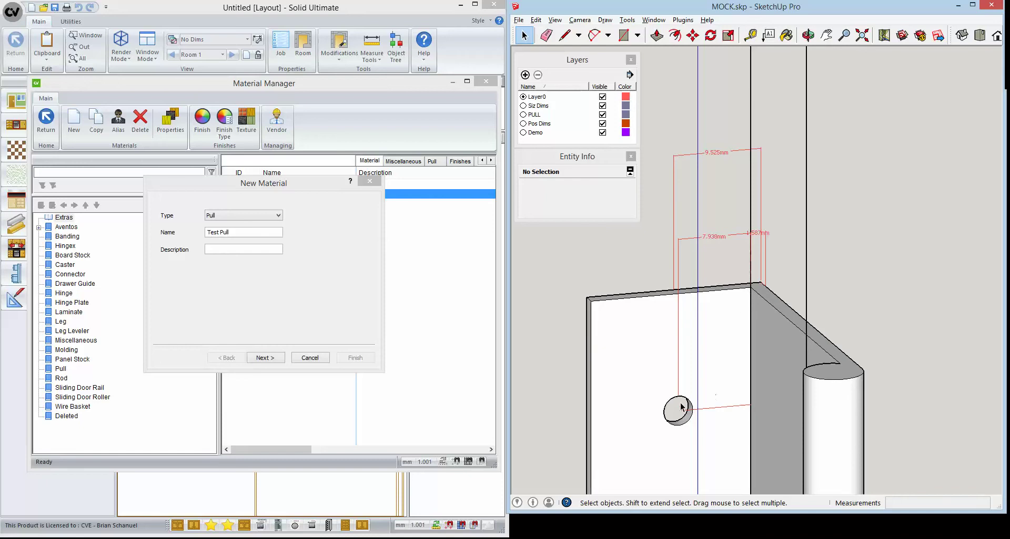
pyautogui.scroll(-8, 682, 406)
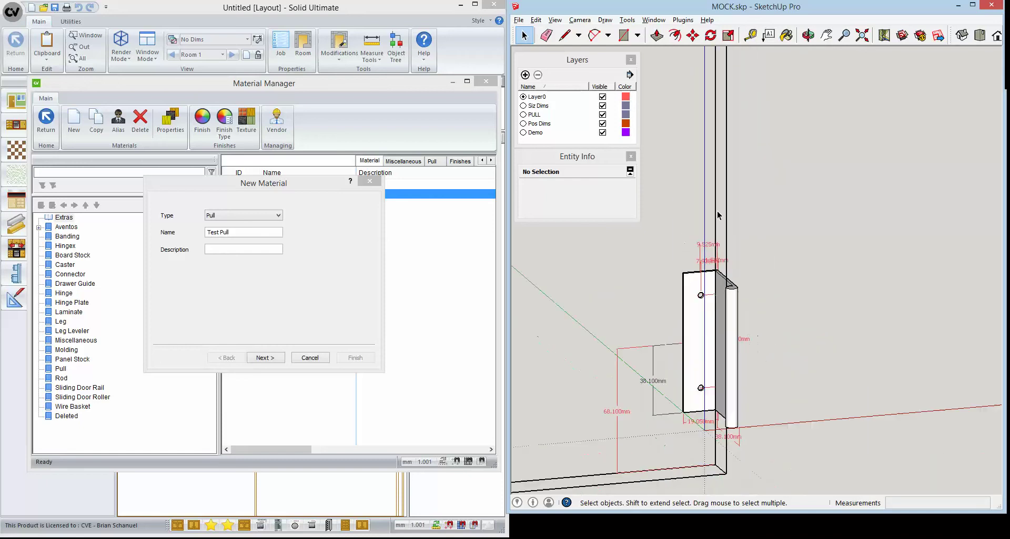
pyautogui.scroll(2, 607, 374)
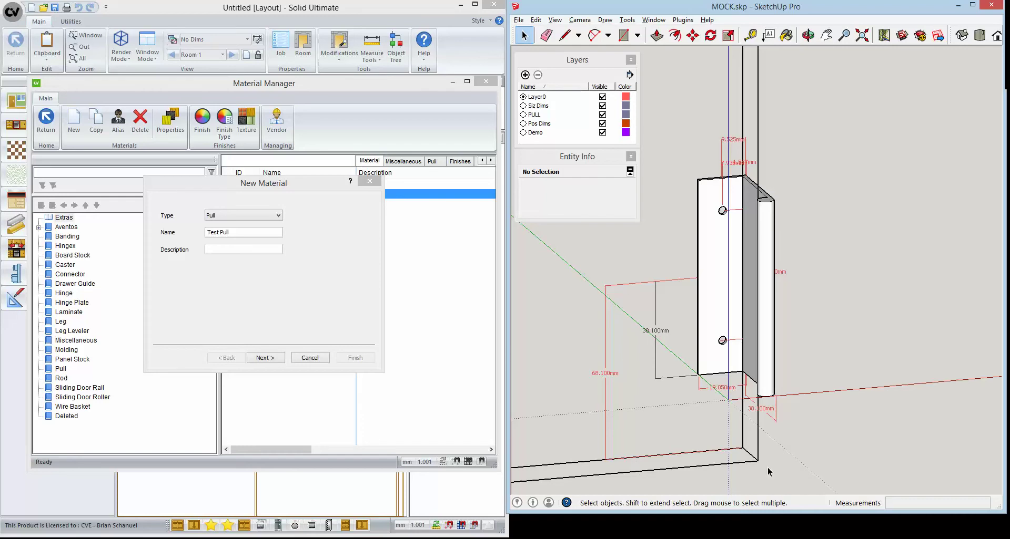
# Step: Move the pull model group back to its original height in SketchUp
pyautogui.click(718, 466)
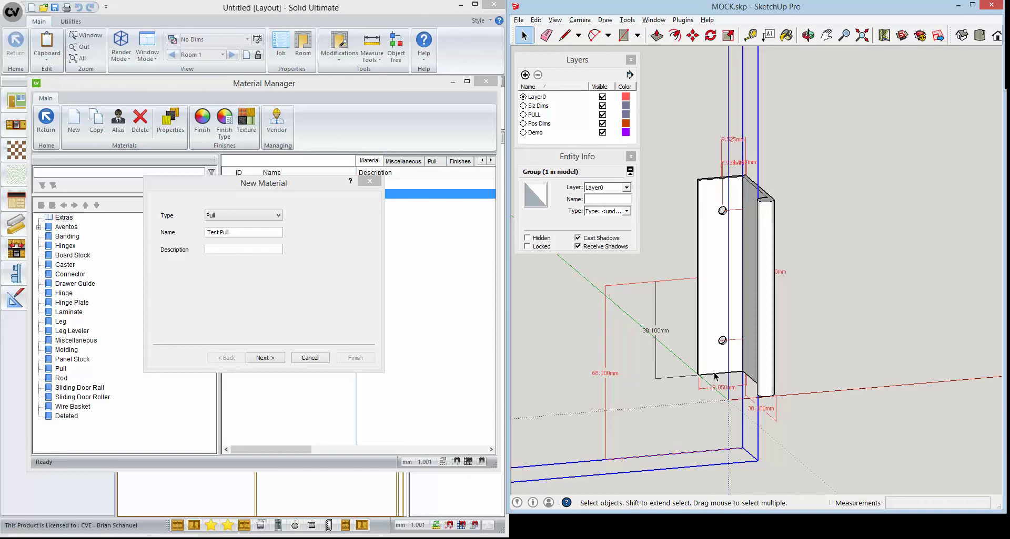
pyautogui.press('m')
pyautogui.click(862, 374)
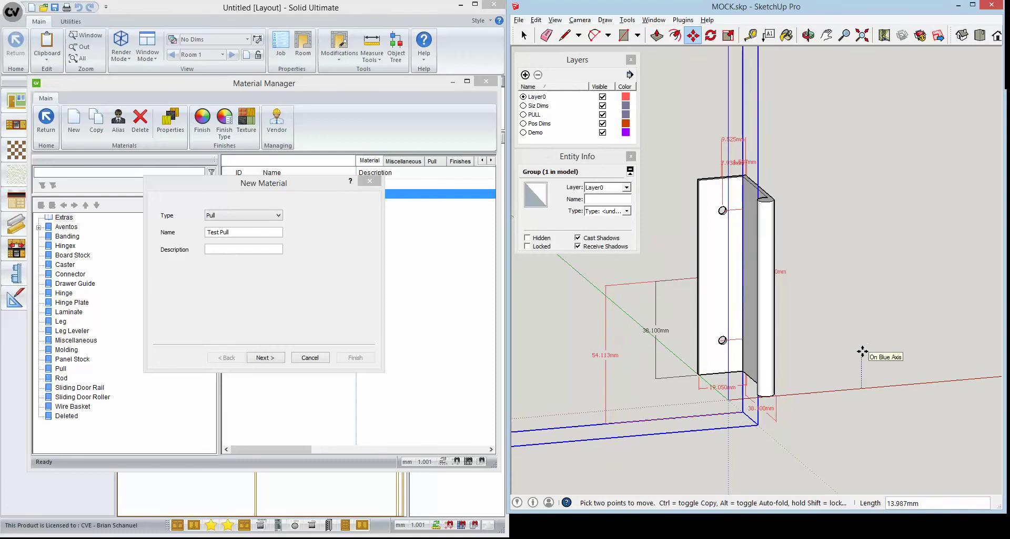
pyautogui.click(861, 351)
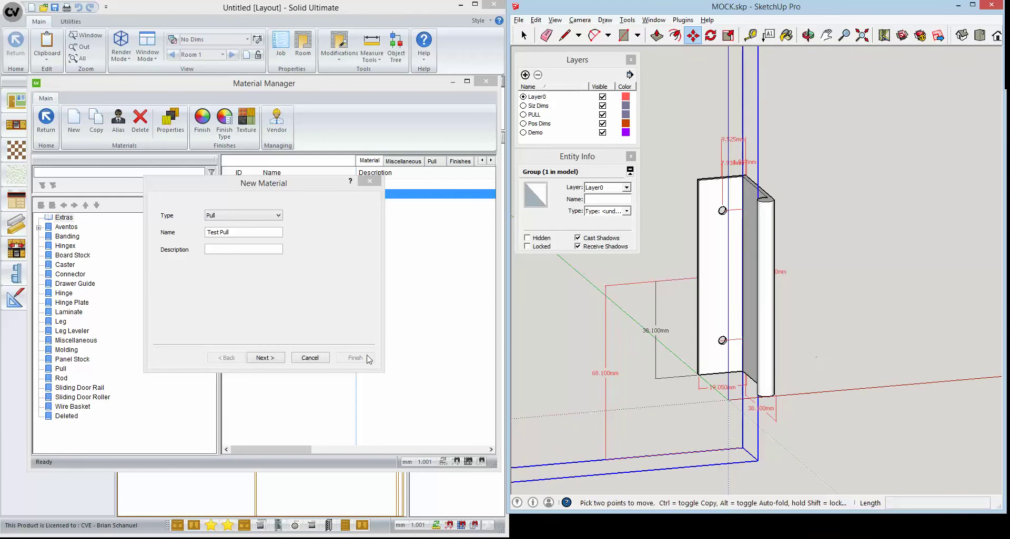
# Step: Review the pull's Horizontal Inset 7.938 and Vertical Inset 38.100 on the properties page
pyautogui.click(307, 329)
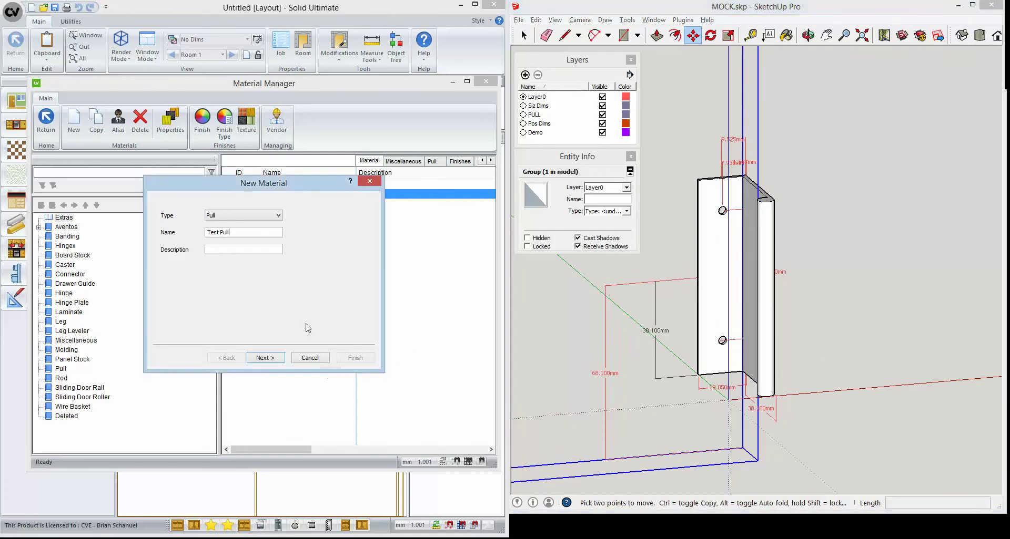
pyautogui.click(265, 357)
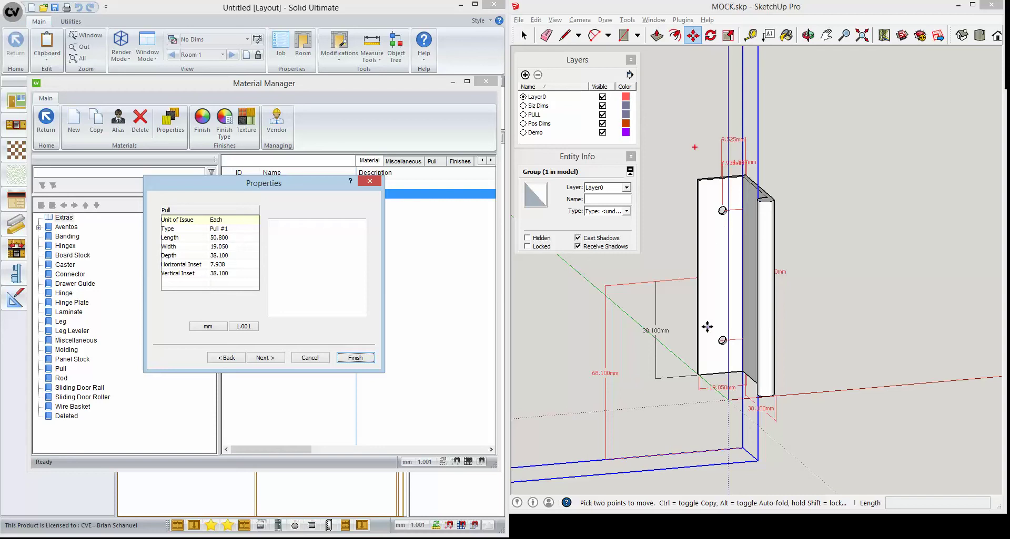
pyautogui.moveTo(707, 326); pyautogui.dragTo(620, 344, button='middle')
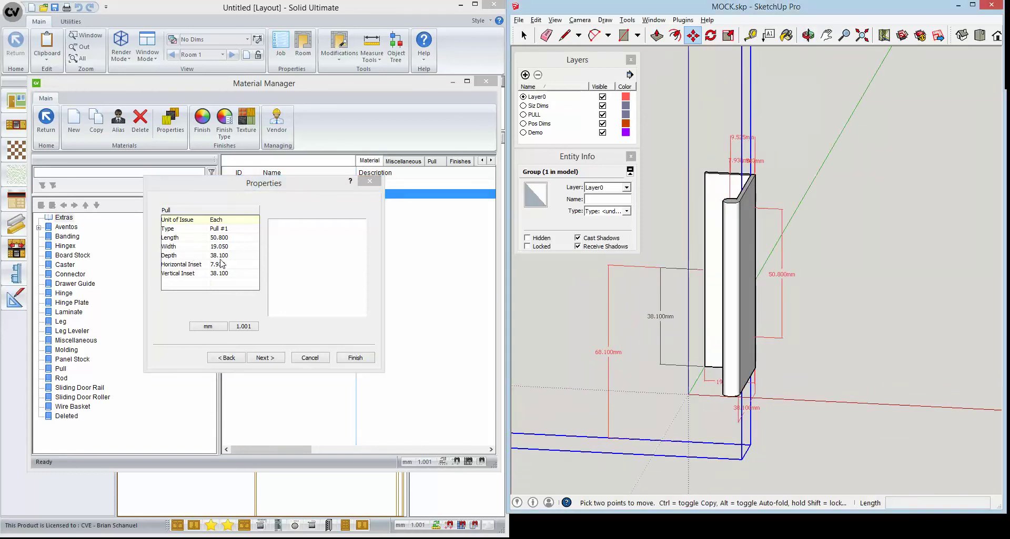
pyautogui.moveTo(643, 295)
pyautogui.mouseDown(button='middle')
pyautogui.moveTo(756, 312)
pyautogui.moveTo(843, 242)
pyautogui.mouseUp(button='middle')
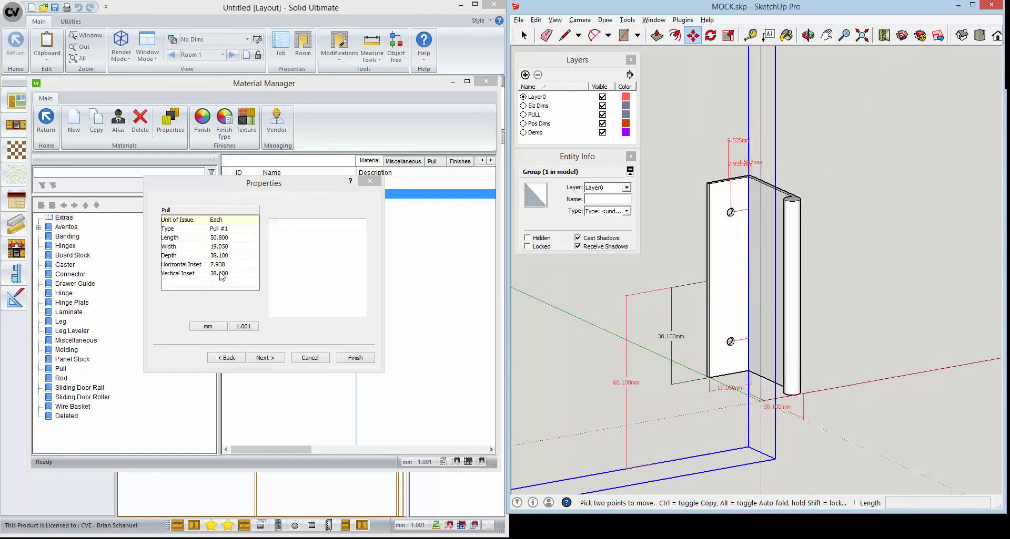
pyautogui.click(190, 267)
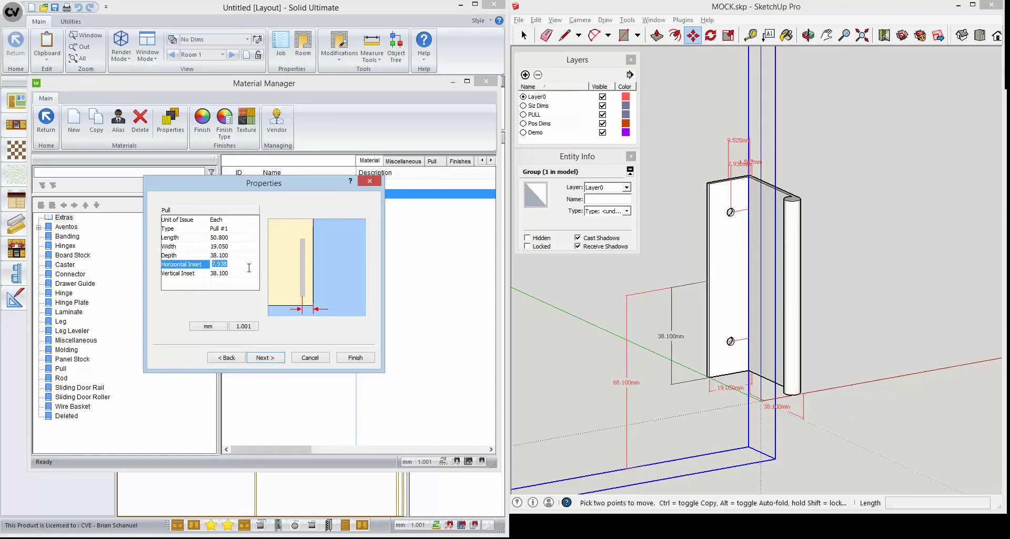
pyautogui.click(185, 275)
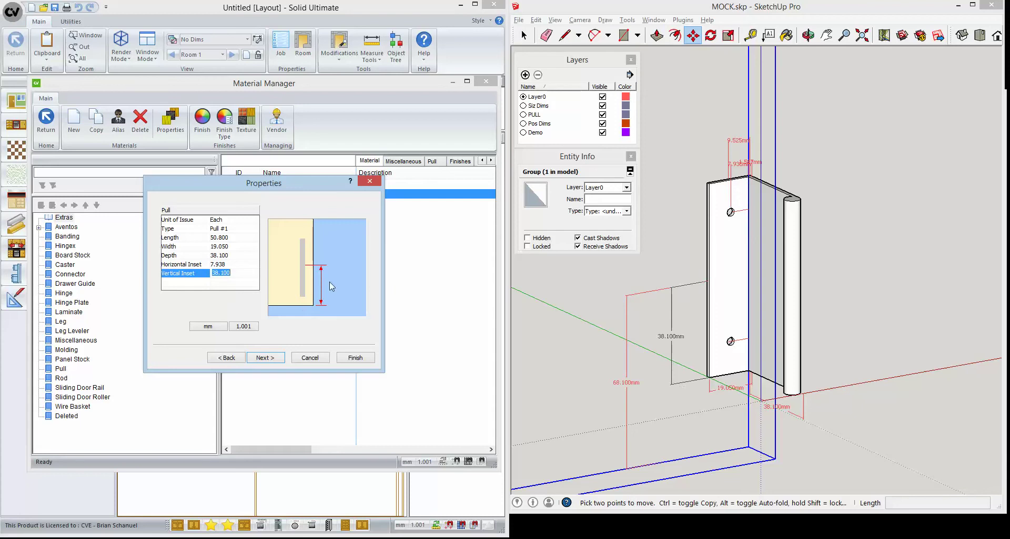
pyautogui.click(618, 434)
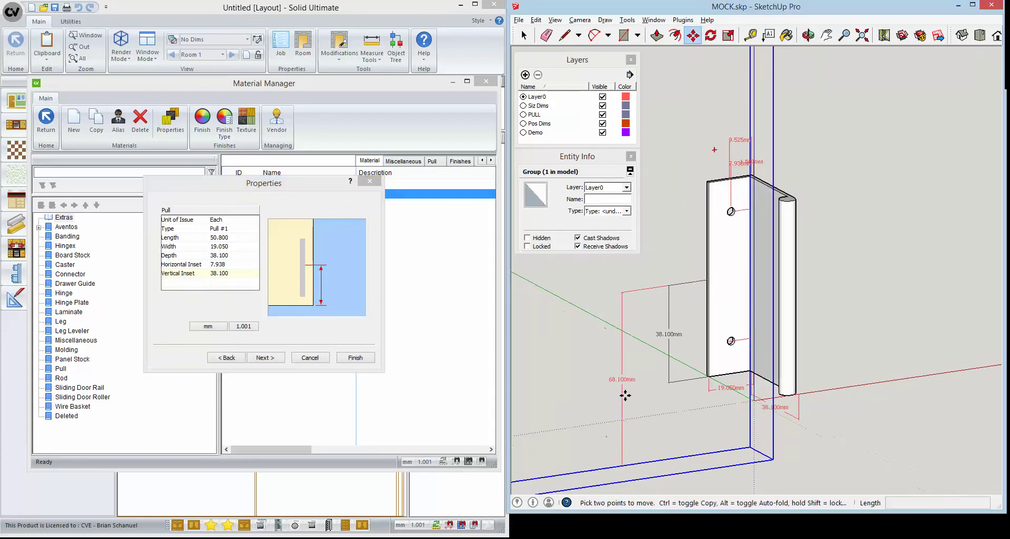
pyautogui.click(239, 276)
pyautogui.click(239, 276)
pyautogui.click(235, 267)
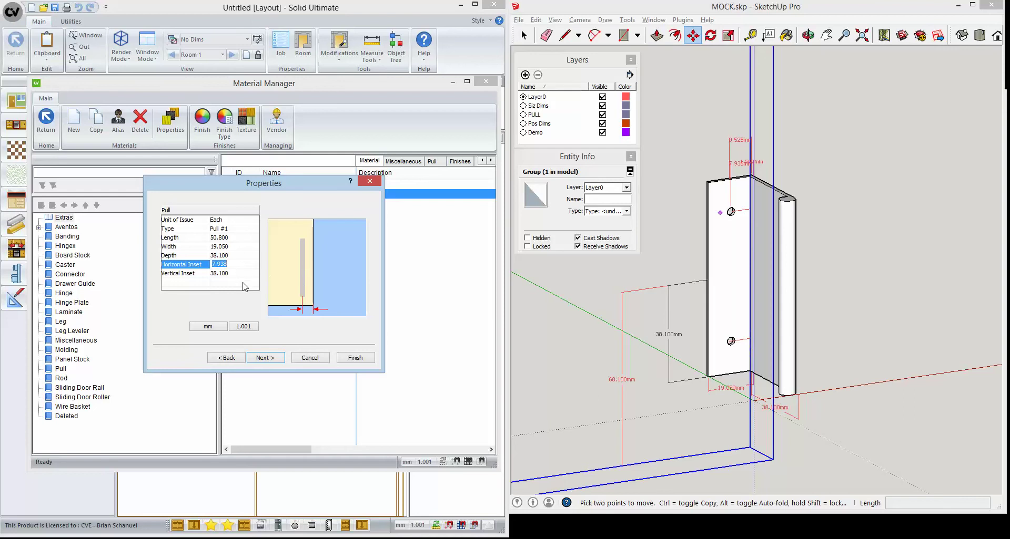
# Step: Check the 3.200 mounting hole diameter, then finish creating the Test Pull material
pyautogui.click(266, 358)
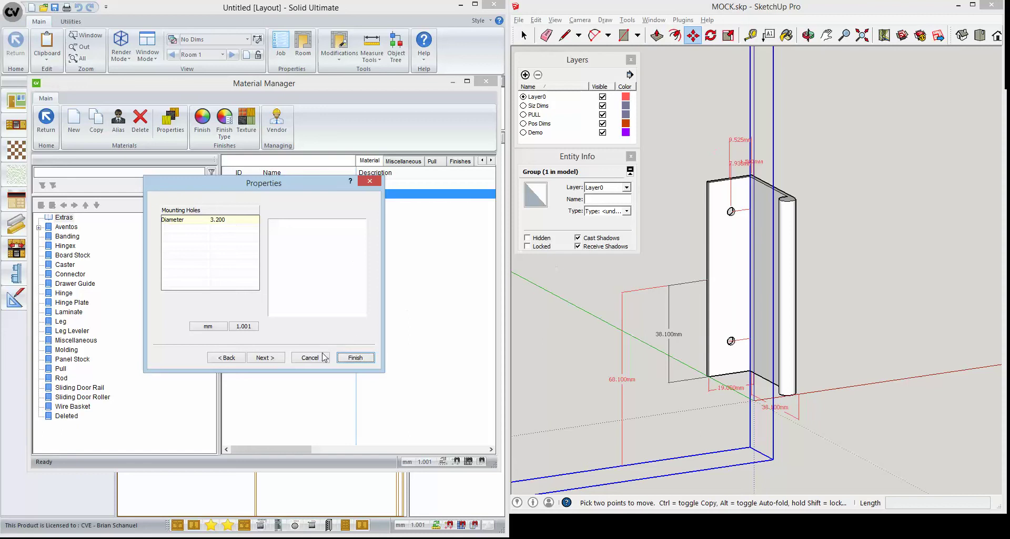
pyautogui.click(273, 358)
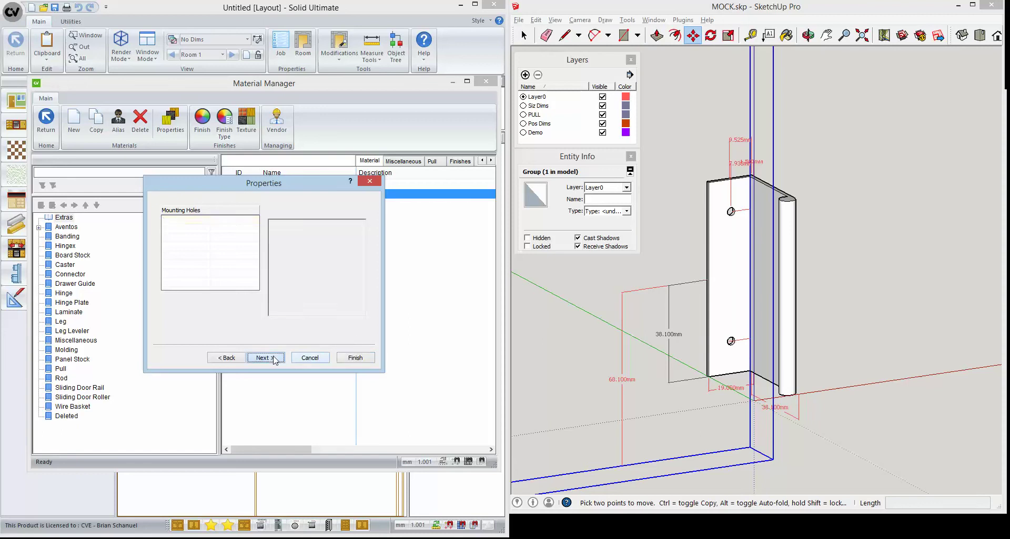
pyautogui.click(233, 359)
pyautogui.click(222, 219)
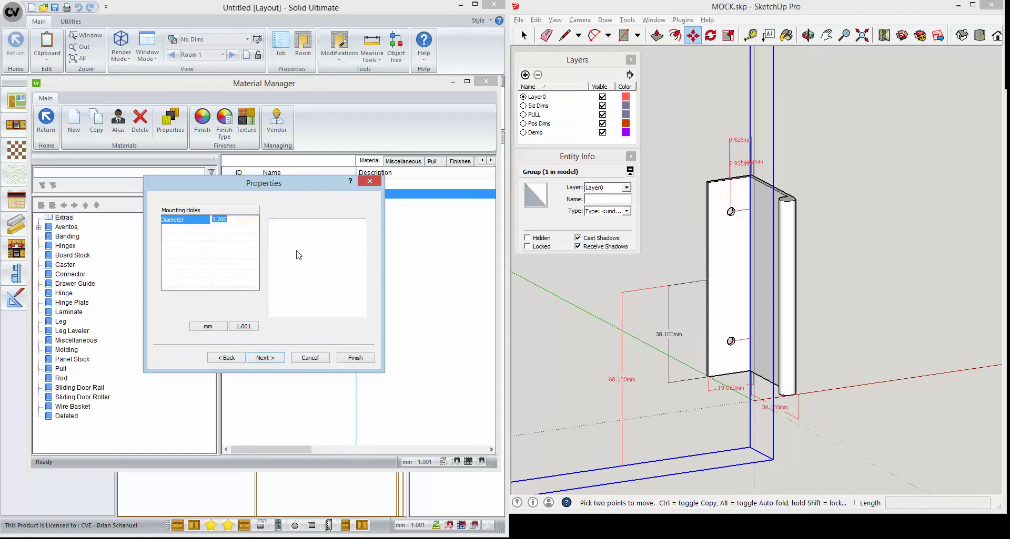
pyautogui.click(266, 360)
pyautogui.click(354, 359)
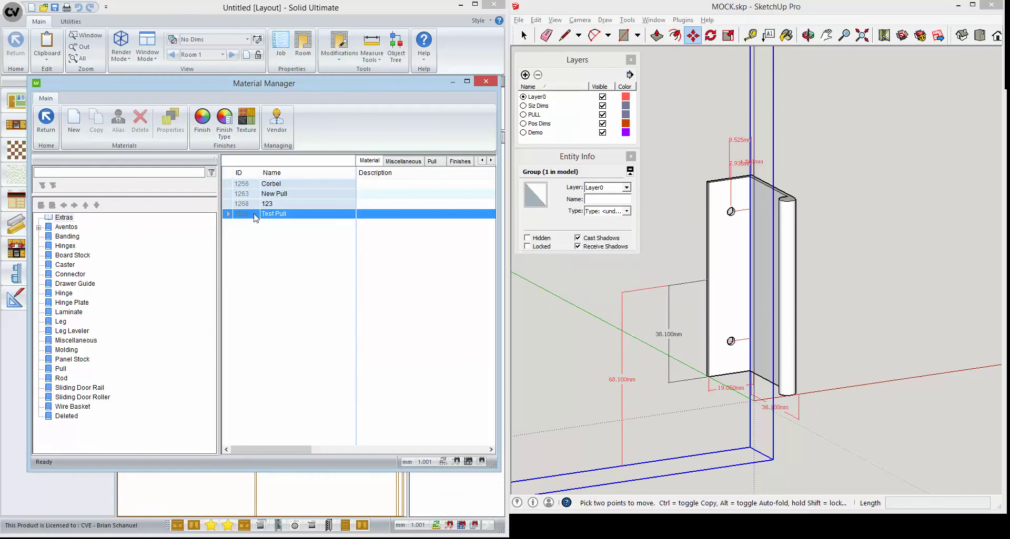
# Step: Open the Test Pull model for editing and delete its Bottom Shaft and Top Shaft parts
pyautogui.doubleClick(255, 214)
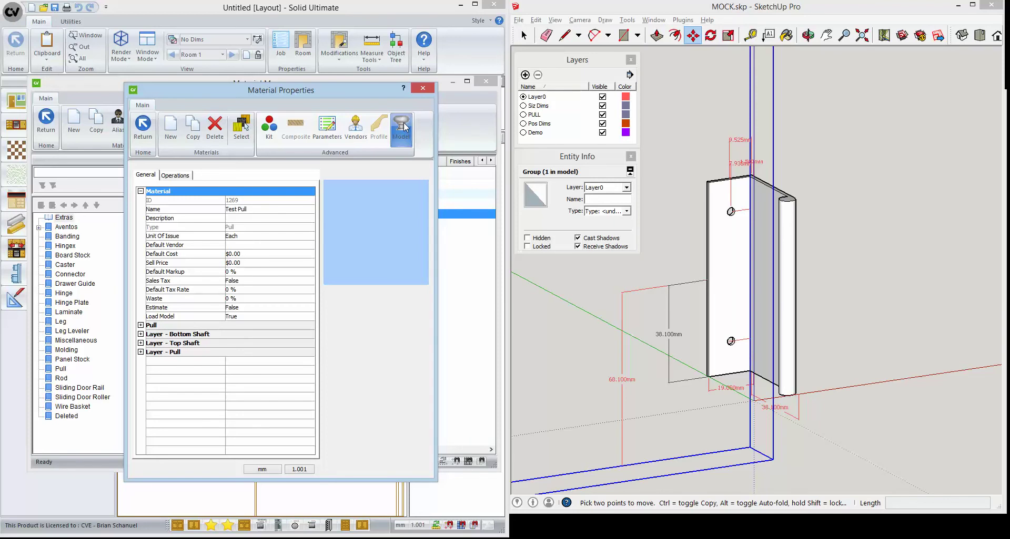
pyautogui.click(402, 125)
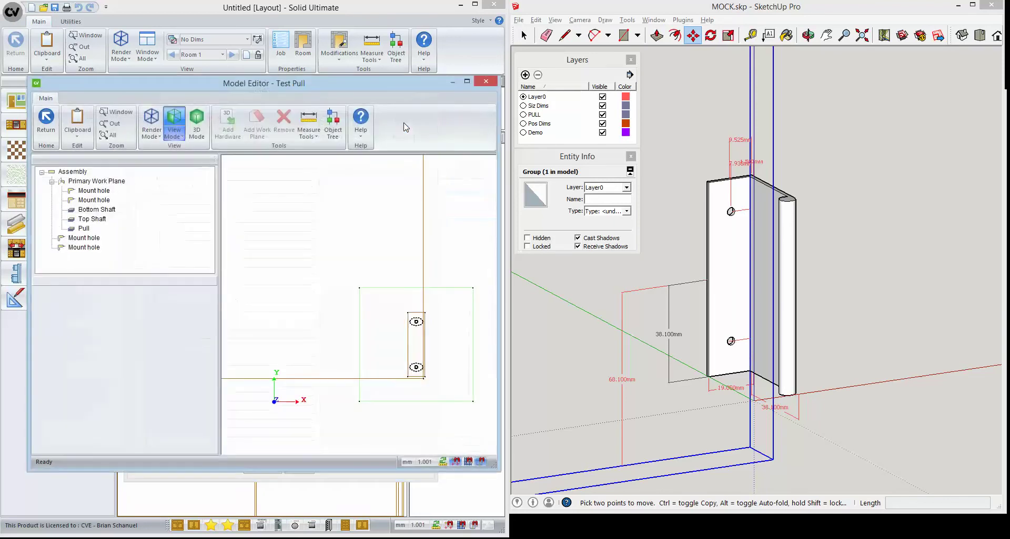
pyautogui.click(102, 212)
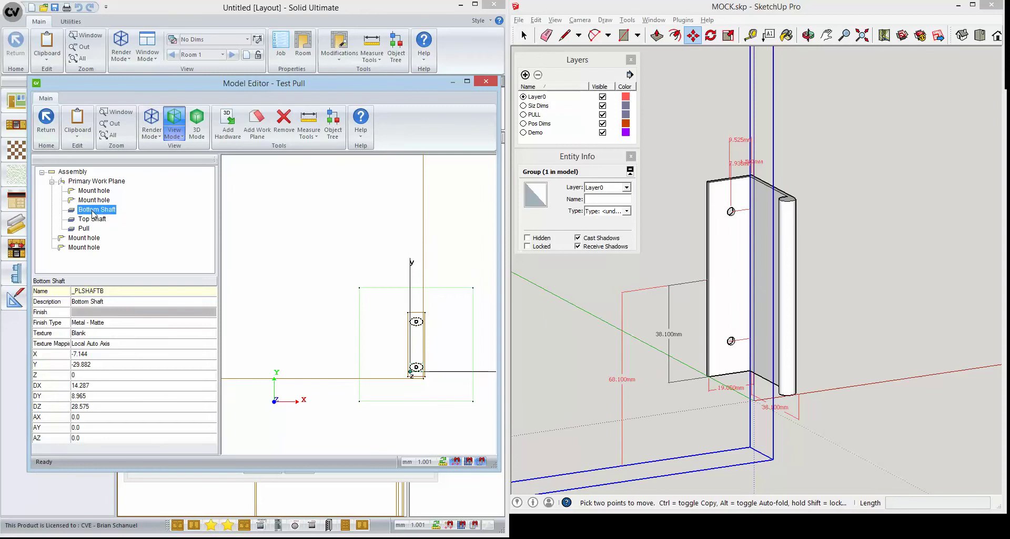
pyautogui.rightClick(93, 214)
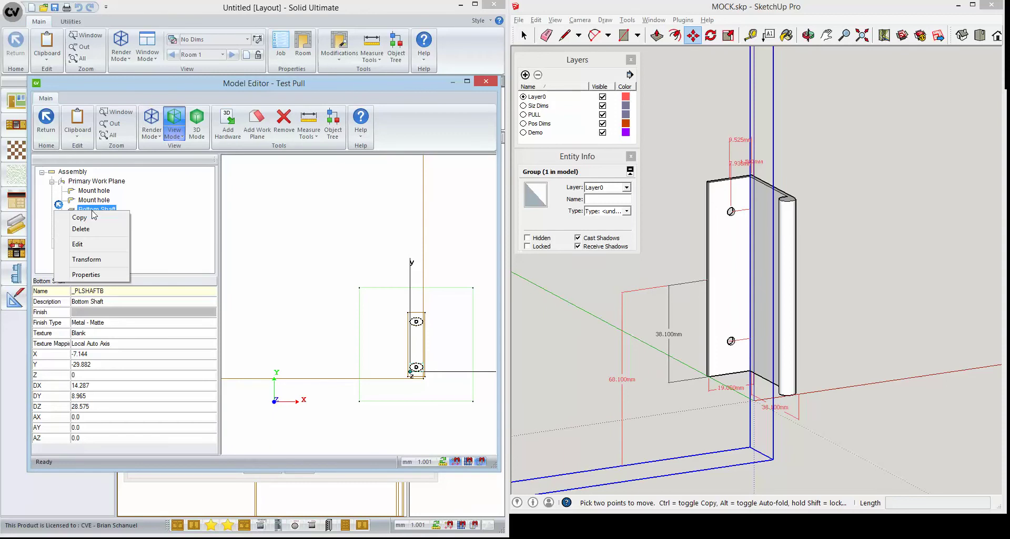
pyautogui.click(81, 229)
pyautogui.rightClick(93, 215)
pyautogui.click(82, 232)
# Step: Delete the Pull part and inspect the second Mount hole: Y 25.400, DX 3.200, DZ 19.050
pyautogui.click(87, 211)
pyautogui.rightClick(87, 212)
pyautogui.click(79, 229)
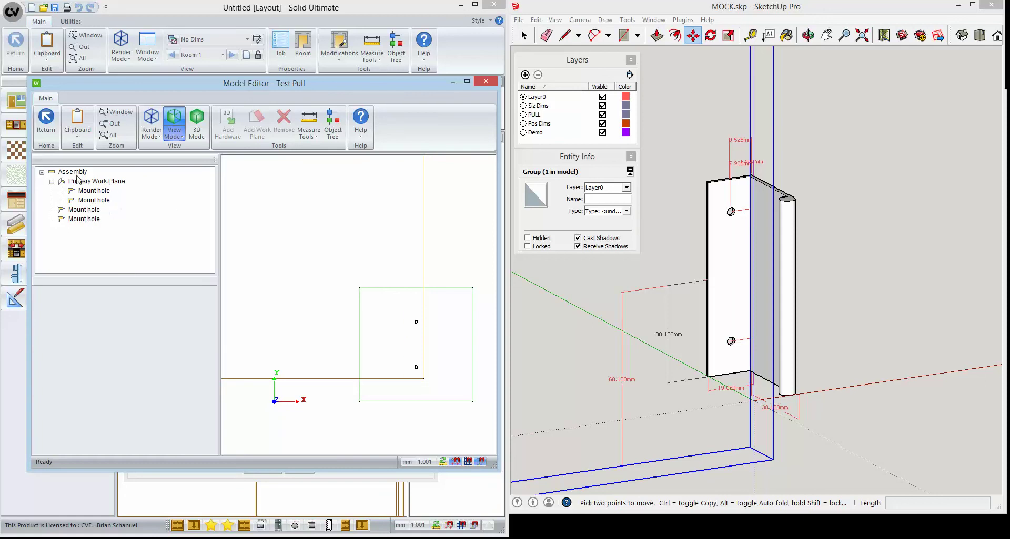
pyautogui.click(95, 192)
pyautogui.click(96, 201)
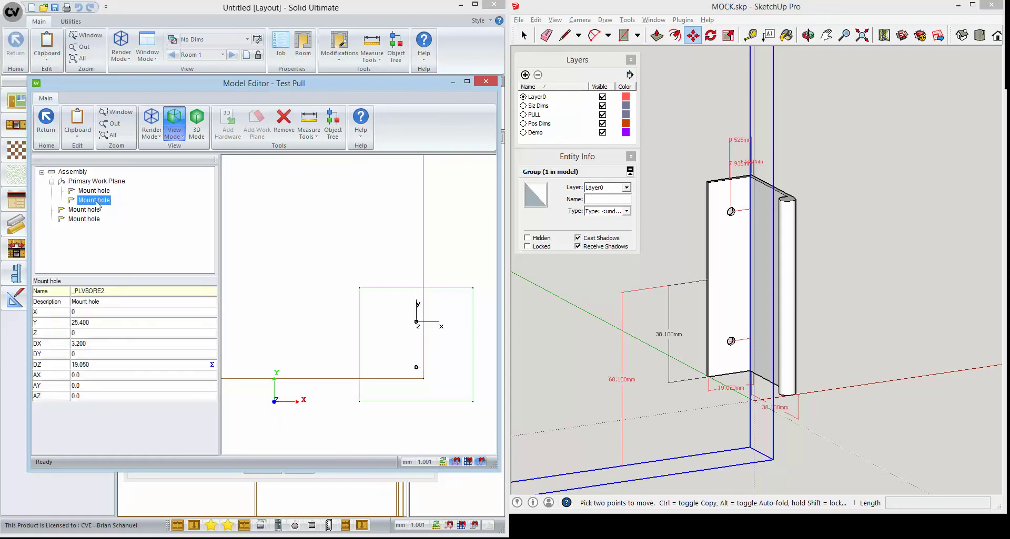
# Step: Measure from the mount hole centre to the frame corner: 7.938 horizontal, -12.700 vertical
pyautogui.click(418, 433)
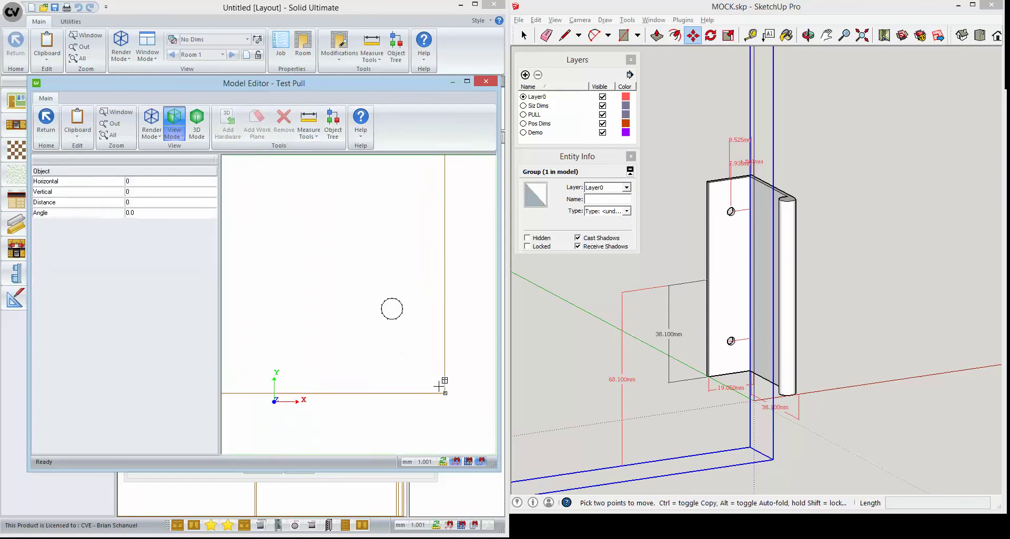
pyautogui.scroll(1, 392, 309)
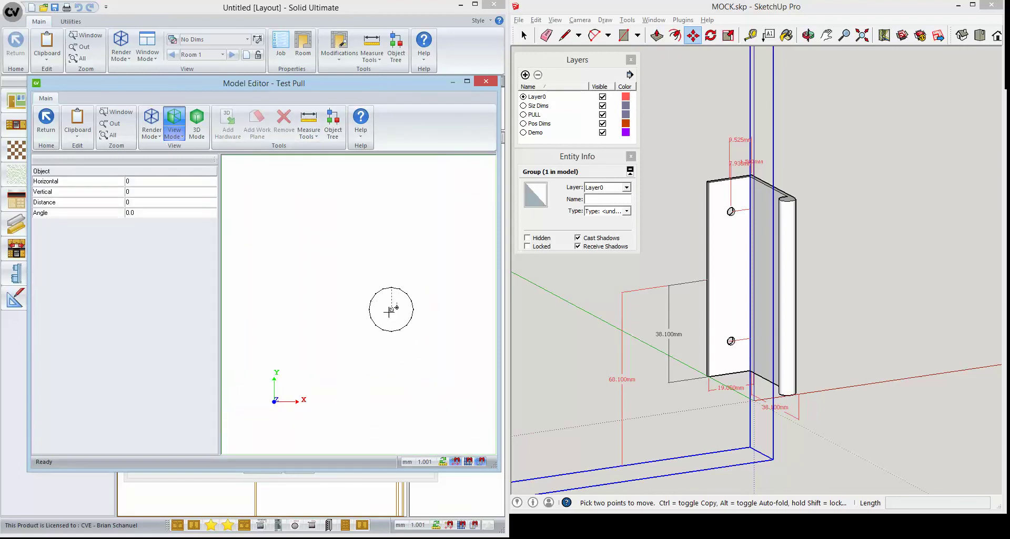
pyautogui.scroll(-1, 390, 310)
pyautogui.click(422, 348)
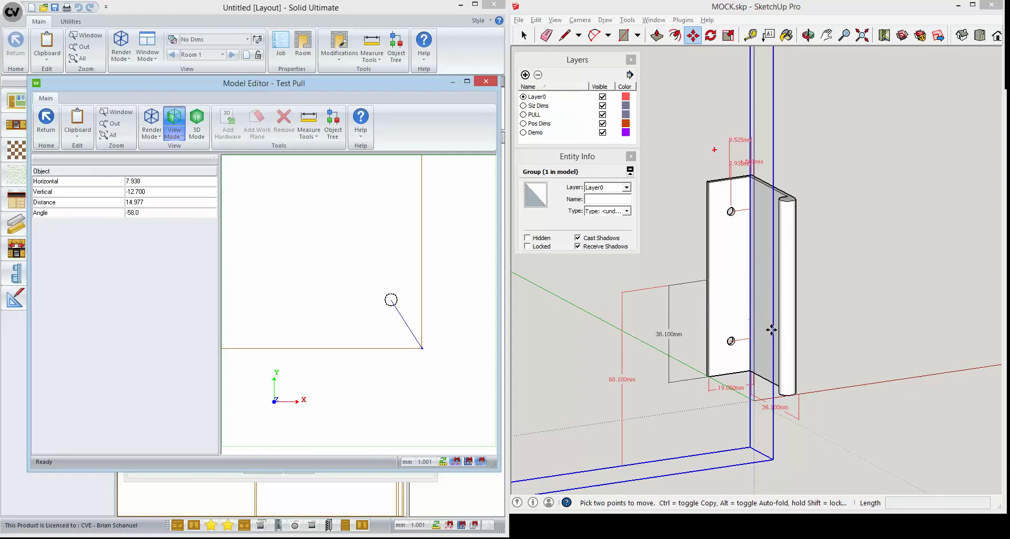
# Step: In SketchUp, activate the Dimension tool from the Tools menu
pyautogui.click(860, 318)
pyautogui.press('space')
pyautogui.hotkey('alt', 't')
pyautogui.press('d')
pyautogui.scroll(3, 738, 341)
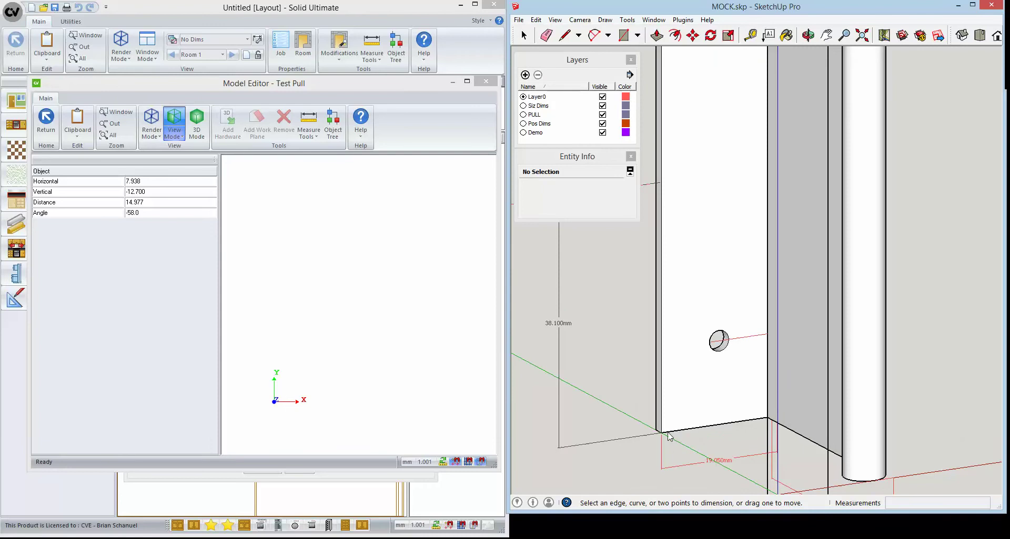
# Step: Add a 12.700mm dimension from the pull's corner to the lower hole edge in Front view
pyautogui.click(662, 433)
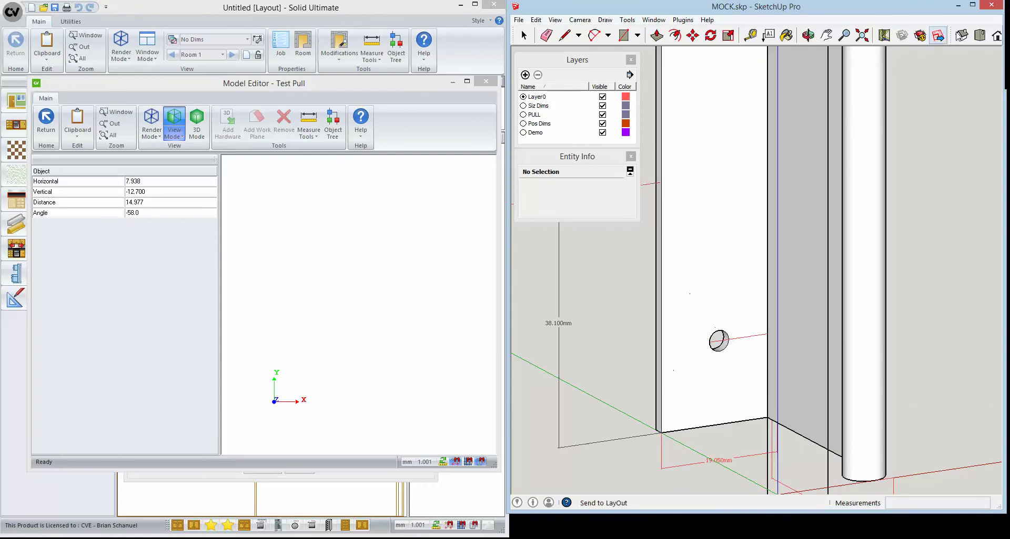
pyautogui.click(996, 36)
pyautogui.scroll(5, 800, 276)
pyautogui.click(796, 265)
pyautogui.click(602, 301)
pyautogui.scroll(-5, 604, 342)
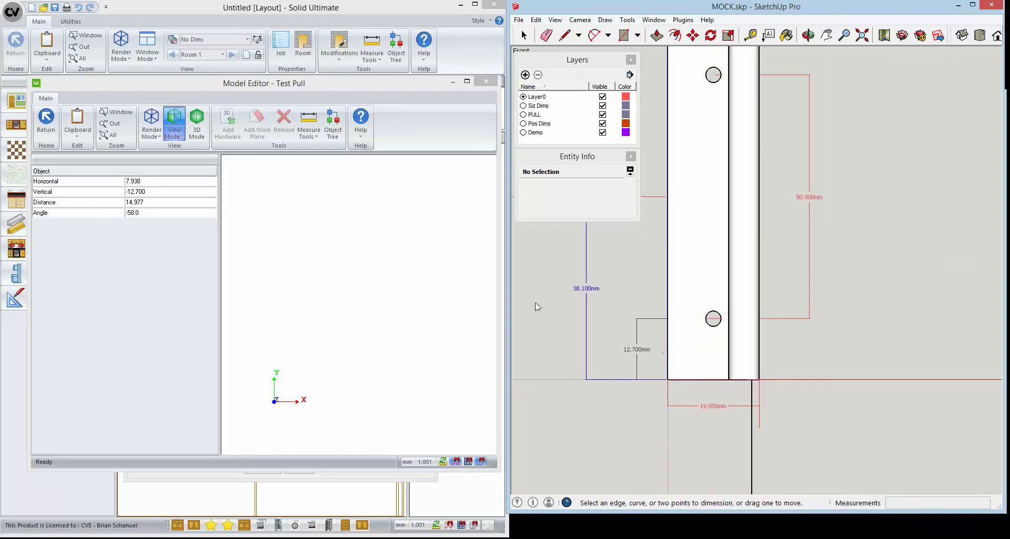
# Step: Cancel the measurement in the Model Editor and set View Mode to Front
pyautogui.click(373, 253)
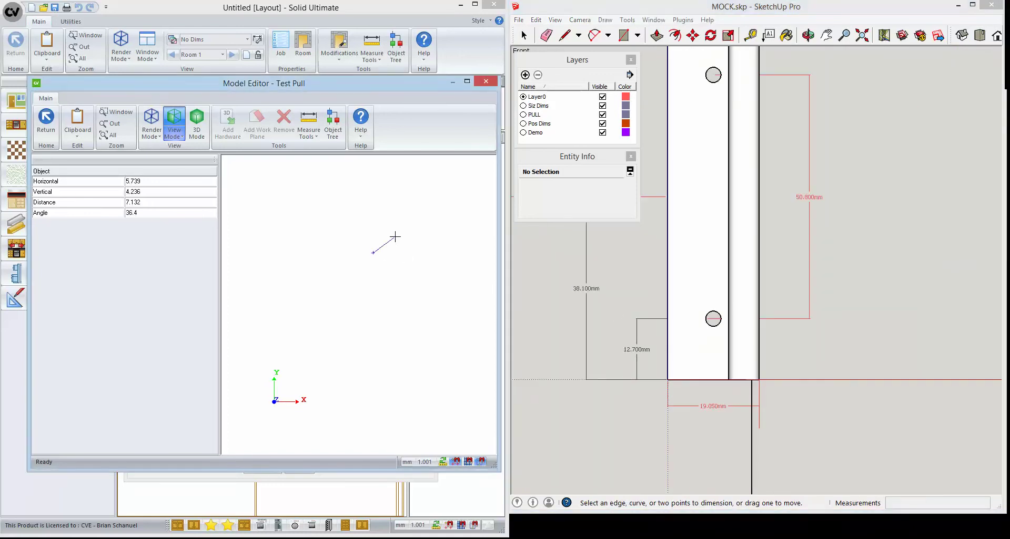
pyautogui.scroll(-3, 398, 247)
pyautogui.scroll(3, 391, 242)
pyautogui.scroll(-2, 387, 239)
pyautogui.press('Escape')
pyautogui.scroll(1, 366, 311)
pyautogui.scroll(3, 358, 276)
pyautogui.click(174, 132)
pyautogui.click(177, 153)
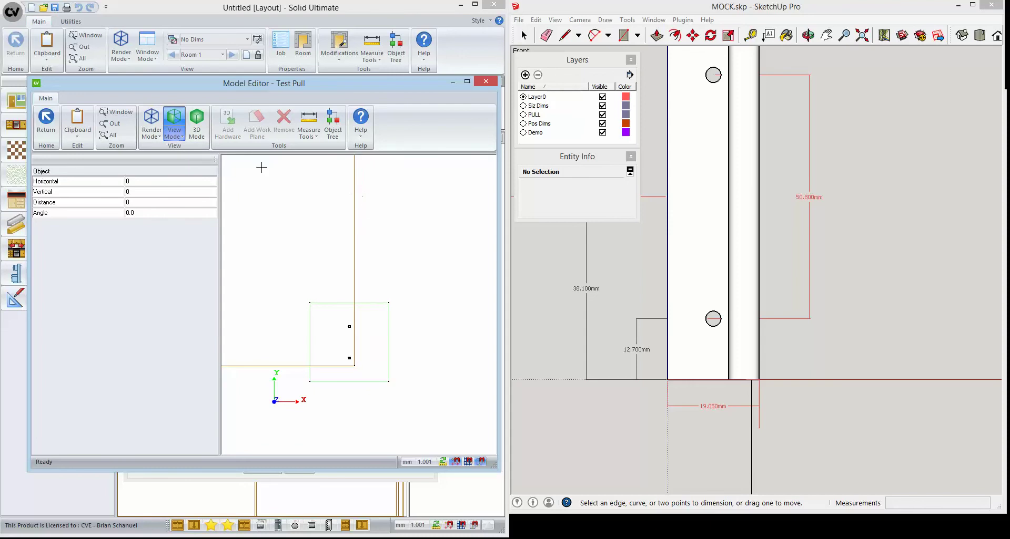
# Step: Restore the Assembly tree and select the Primary Work Plane (X 392.062, Y 38.100, Z 19.050)
pyautogui.rightClick(419, 224)
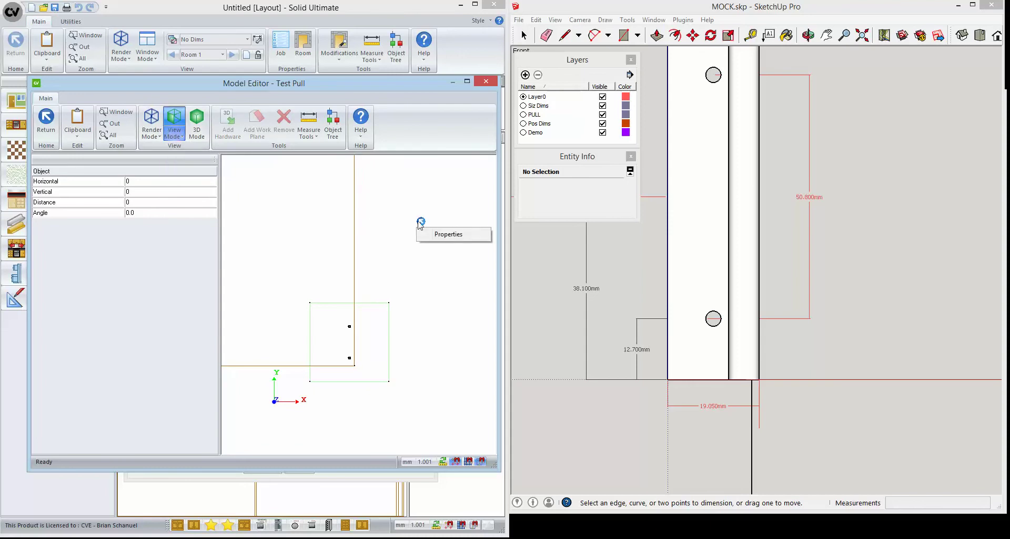
pyautogui.click(420, 225)
pyautogui.scroll(-2, 406, 242)
pyautogui.scroll(1, 397, 257)
pyautogui.click(105, 182)
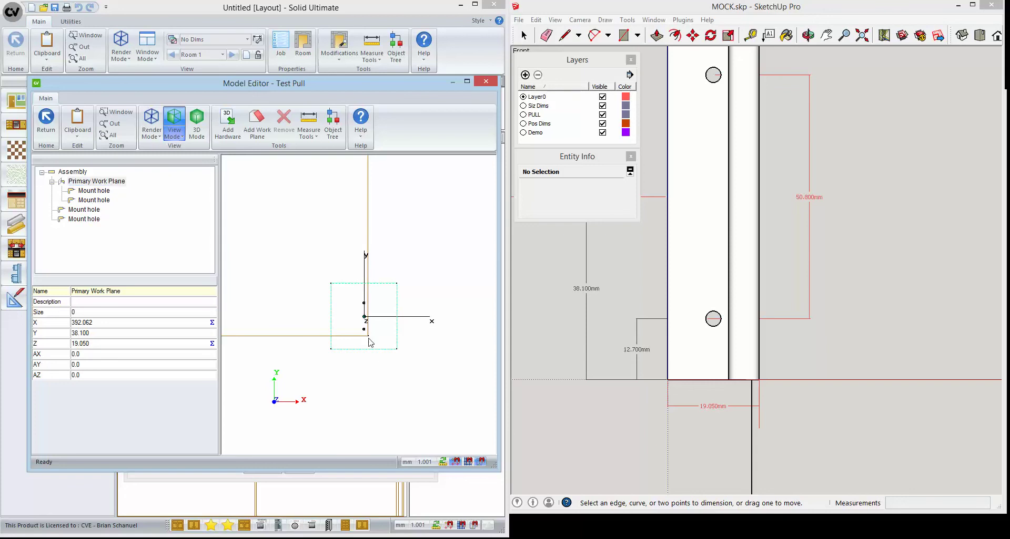
pyautogui.click(113, 182)
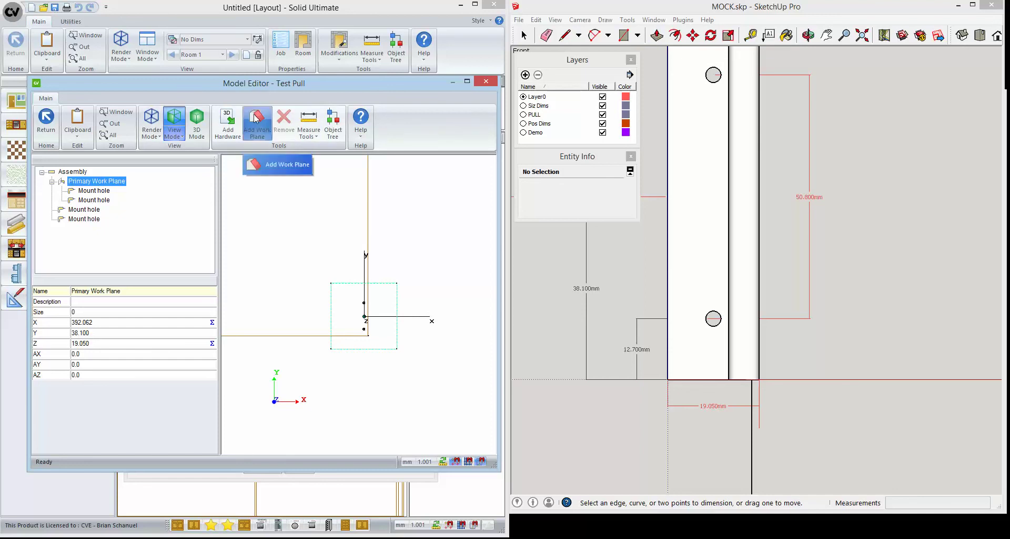
# Step: Import MOCK.skp as hardware on the work plane and set its Y position to -38.100
pyautogui.click(227, 122)
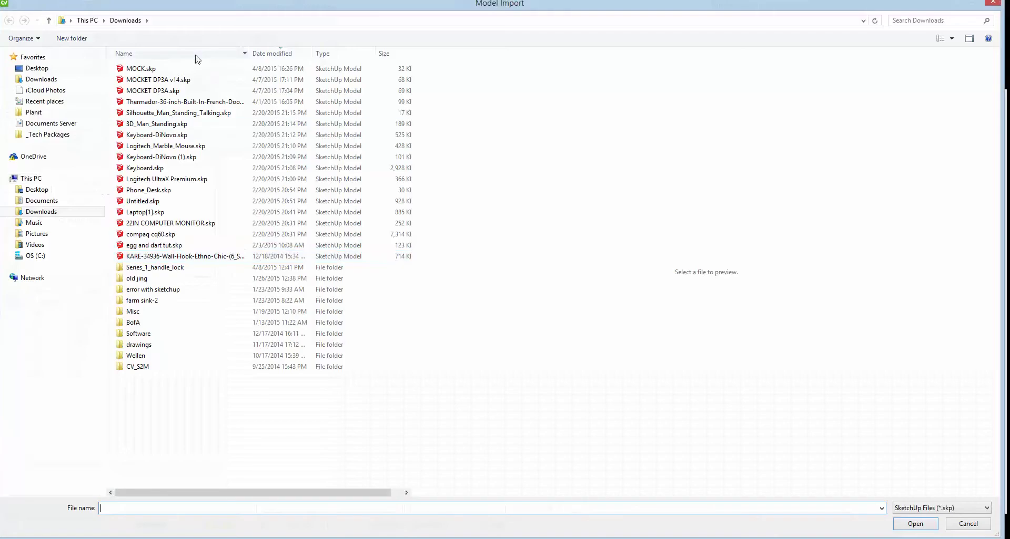
pyautogui.doubleClick(152, 67)
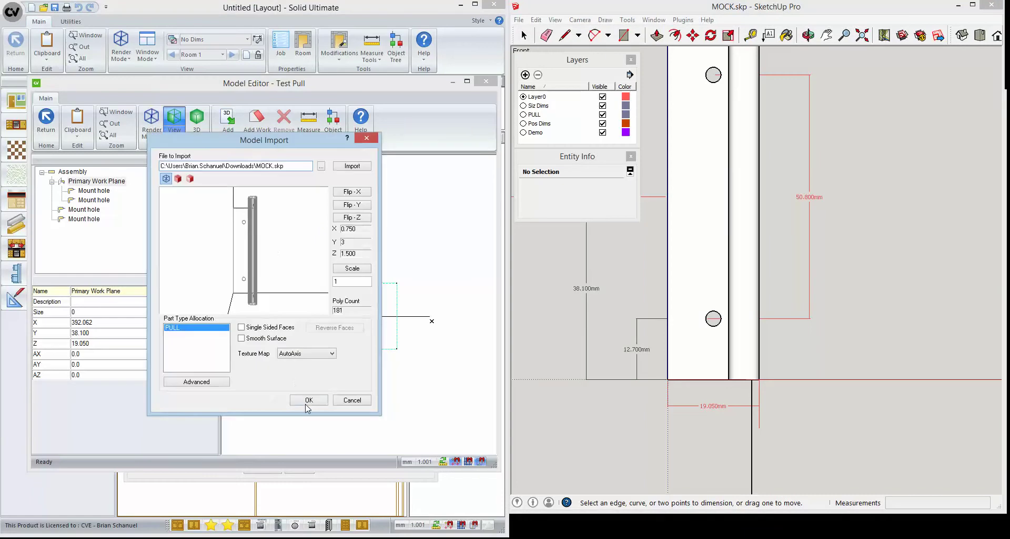
pyautogui.click(305, 404)
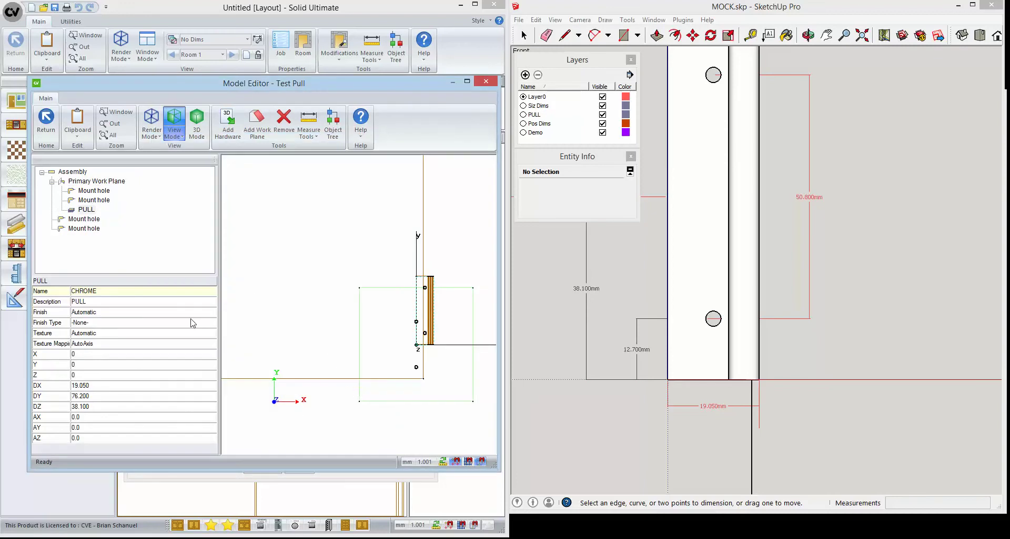
pyautogui.click(93, 363)
pyautogui.write('-38.1')
pyautogui.press('Tab')
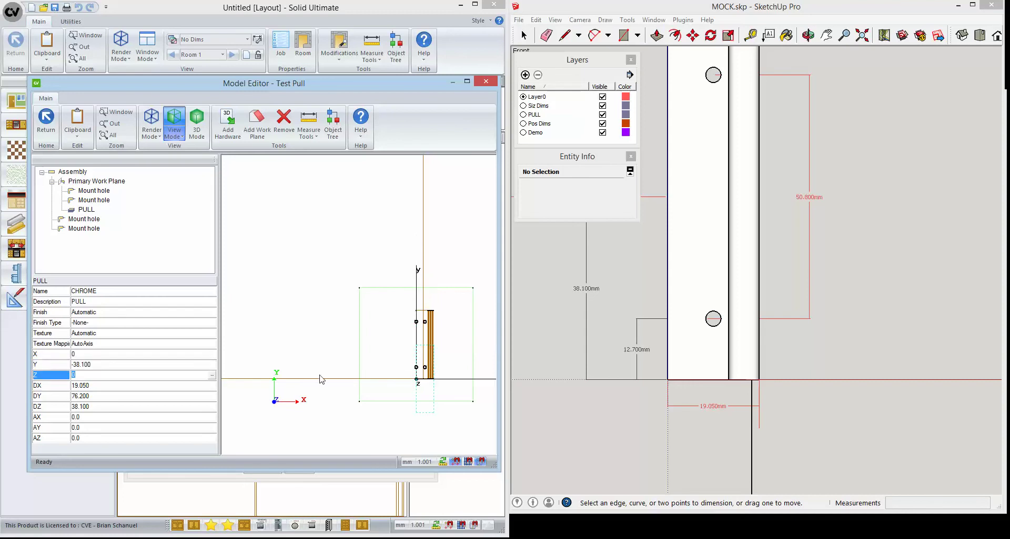
pyautogui.click(466, 272)
pyautogui.scroll(3, 449, 310)
pyautogui.scroll(3, 389, 320)
# Step: Measure the hole's horizontal offset from the pull edge, reading -9.525
pyautogui.click(304, 116)
pyautogui.scroll(5, 368, 350)
pyautogui.click(401, 284)
pyautogui.scroll(-3, 418, 273)
pyautogui.scroll(4, 339, 271)
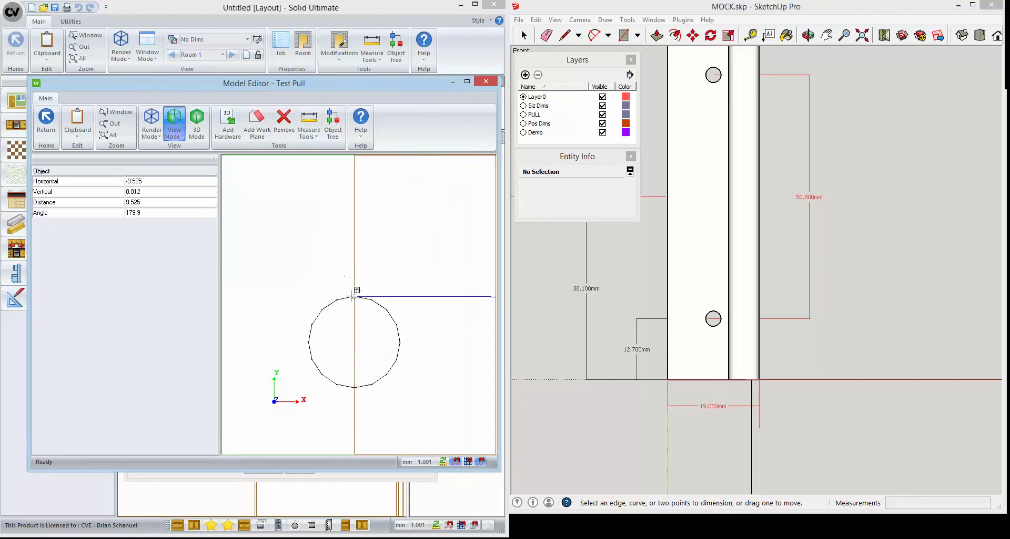
pyautogui.click(167, 183)
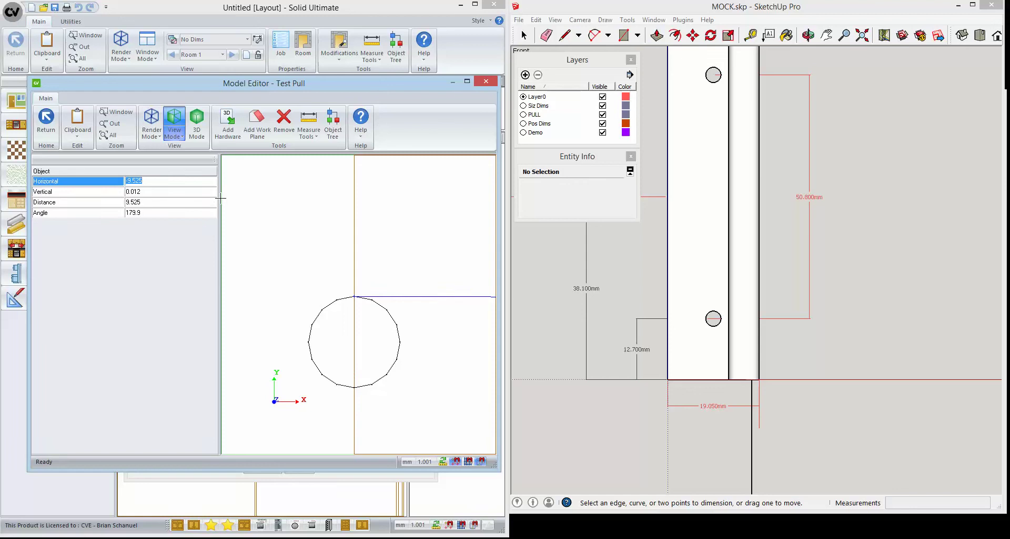
pyautogui.scroll(-3, 284, 216)
pyautogui.scroll(-2, 297, 227)
pyautogui.rightClick(395, 235)
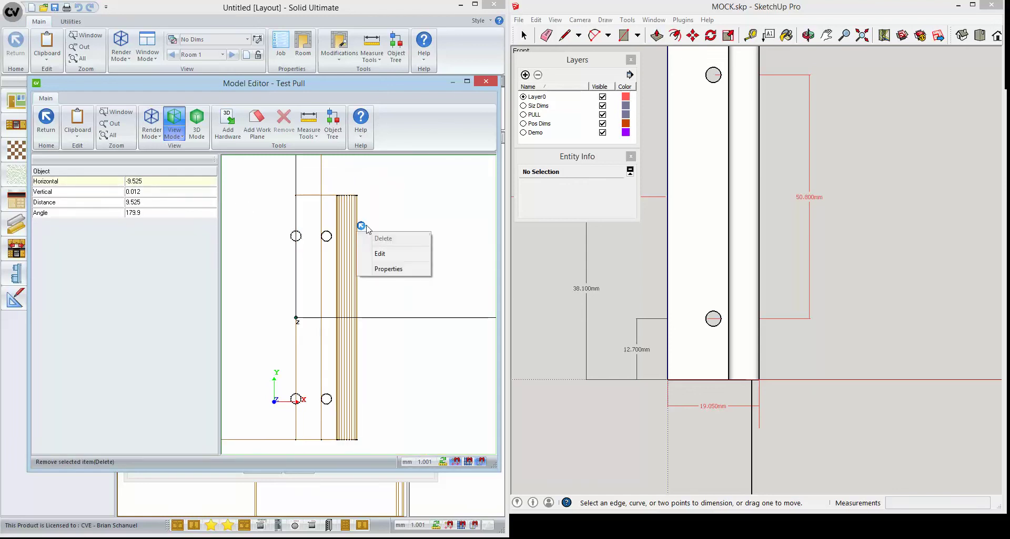
# Step: Select the PULL part, set its X to -9.525, and switch to Top view
pyautogui.click(367, 235)
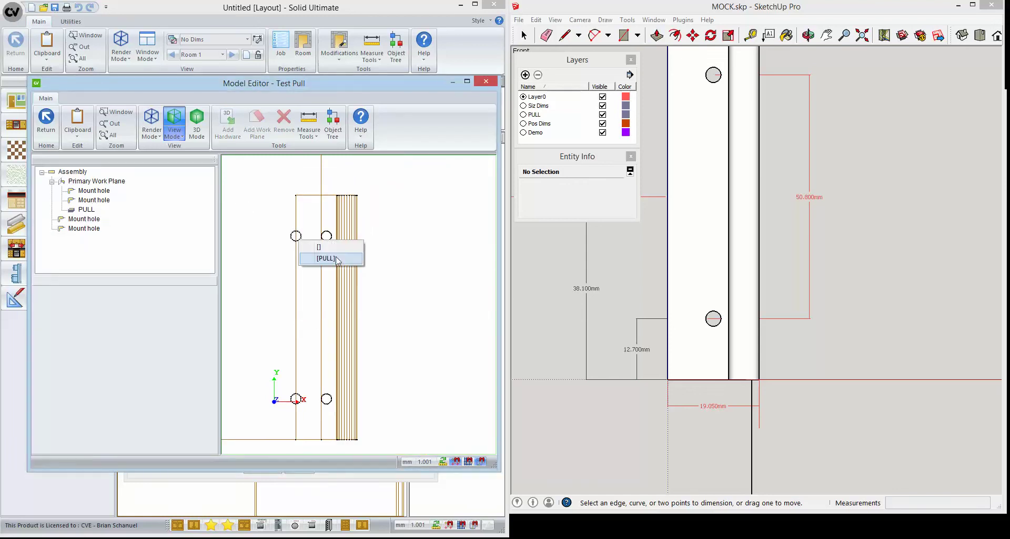
pyautogui.click(332, 245)
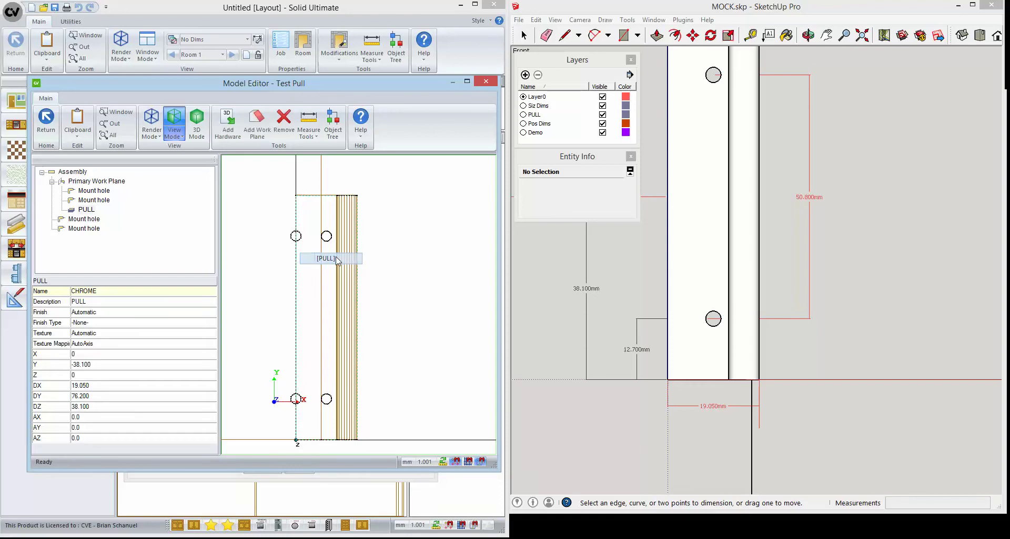
pyautogui.click(102, 354)
pyautogui.write('-9.525')
pyautogui.press('Return')
pyautogui.scroll(-5, 390, 354)
pyautogui.scroll(2, 387, 336)
pyautogui.click(176, 131)
pyautogui.click(186, 246)
pyautogui.scroll(6, 419, 350)
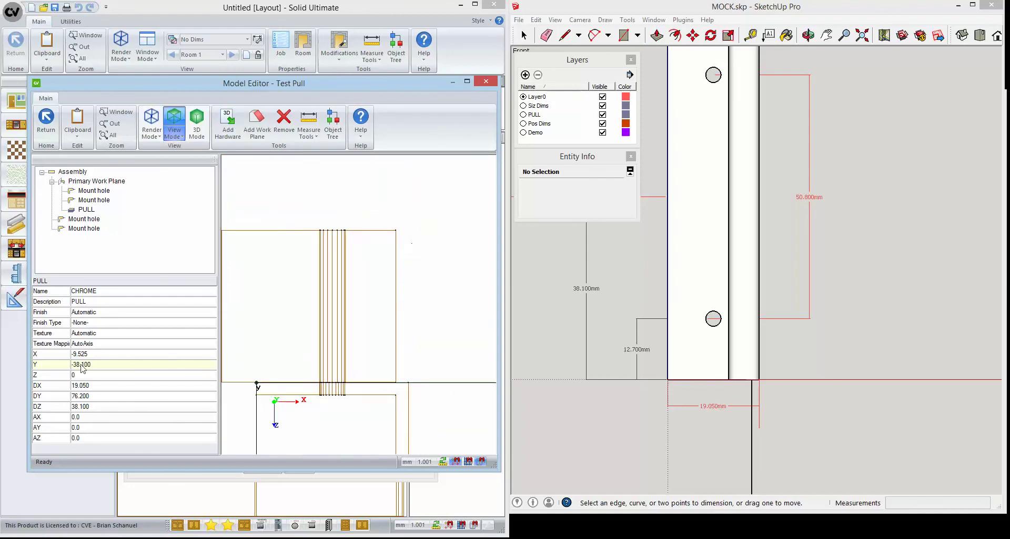
# Step: Set the PULL's Z position to -20.650 (-19.050 minus 1.6)
pyautogui.click(52, 378)
pyautogui.click(204, 385)
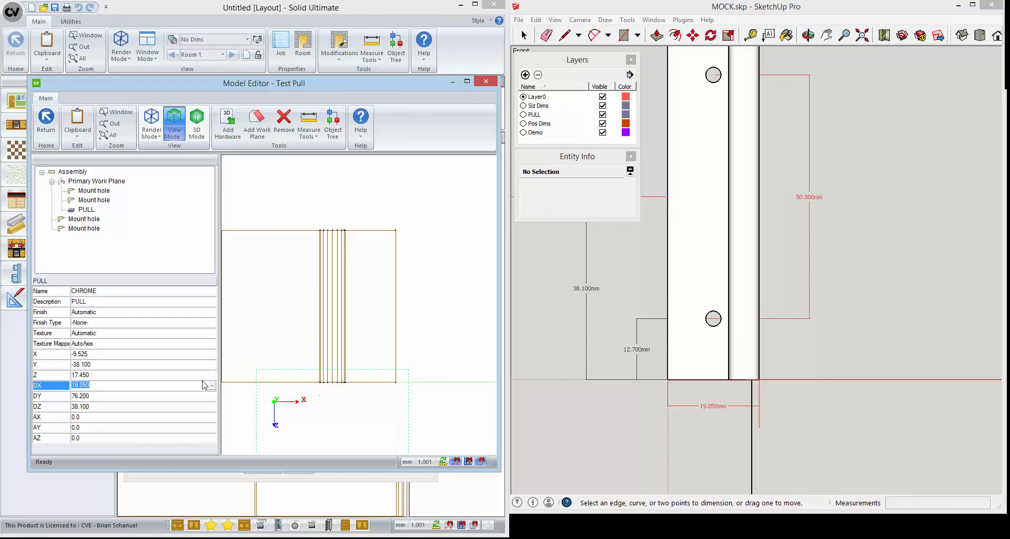
pyautogui.press('Up')
pyautogui.press('Up')
pyautogui.click(170, 378)
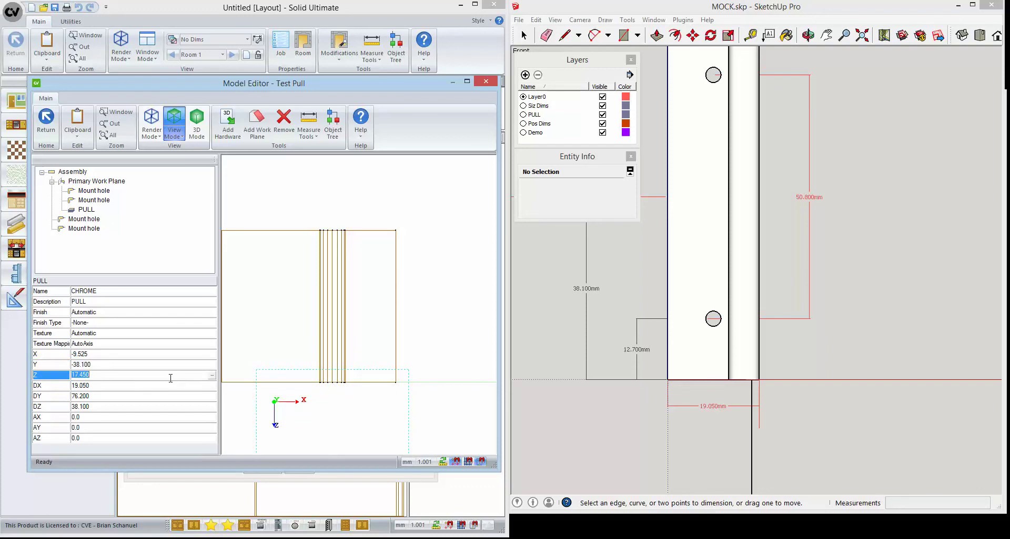
pyautogui.press('Home')
pyautogui.write('-')
pyautogui.click(172, 382)
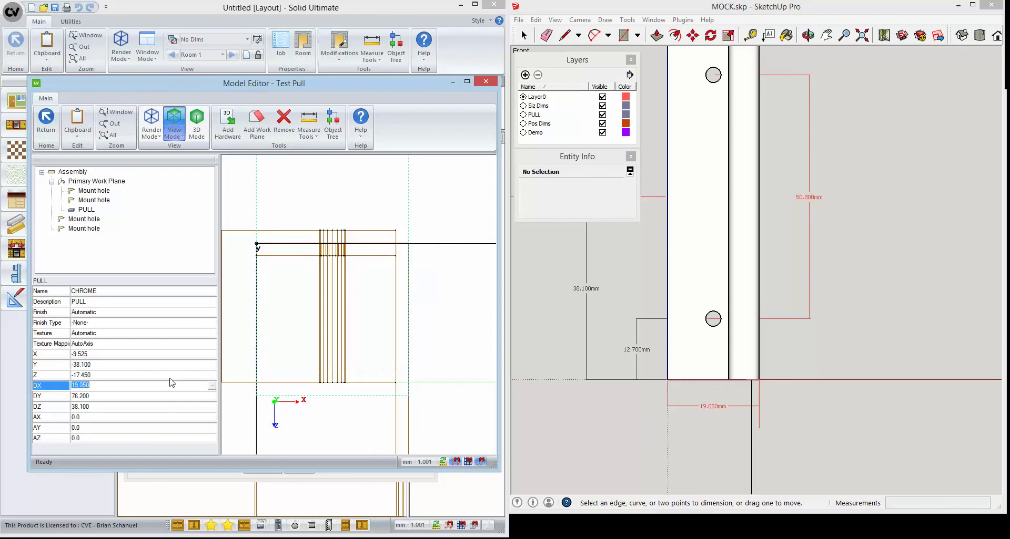
pyautogui.press('Up')
pyautogui.press('BackSpace')
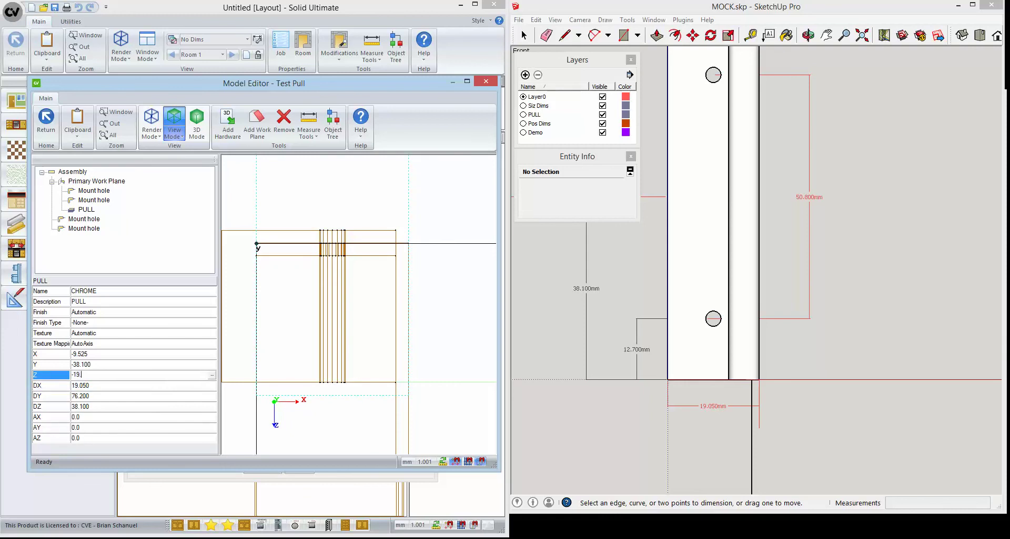
pyautogui.write('-19.05')
pyautogui.click(170, 382)
pyautogui.click(171, 376)
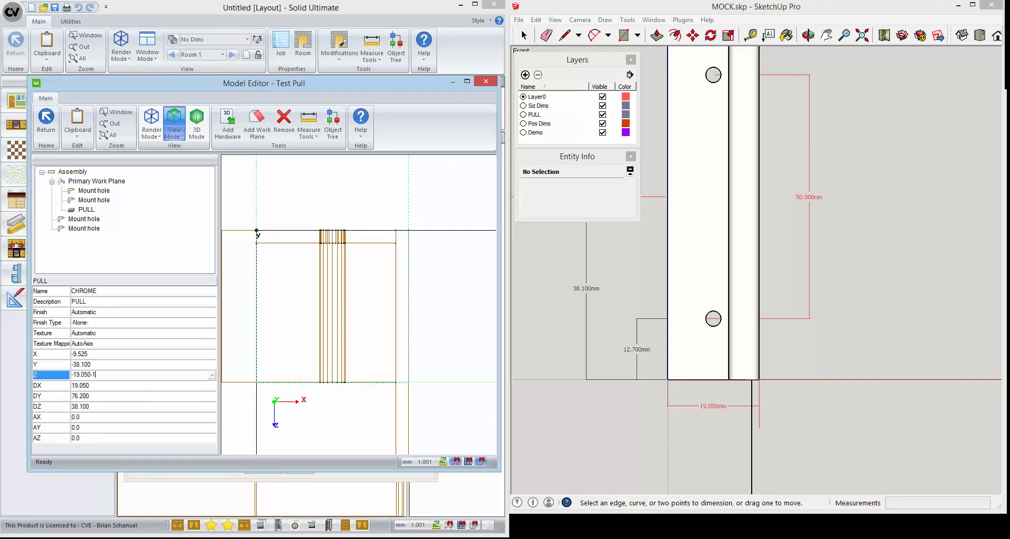
pyautogui.click(170, 382)
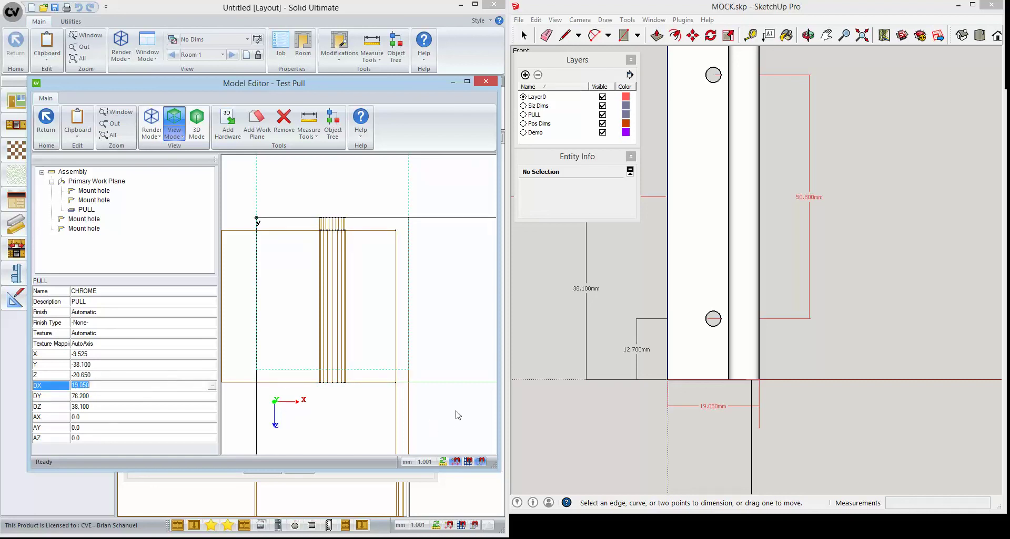
# Step: Check the pull in 3D view, then close the Model Editor saving the changes
pyautogui.click(368, 416)
pyautogui.scroll(-3, 368, 416)
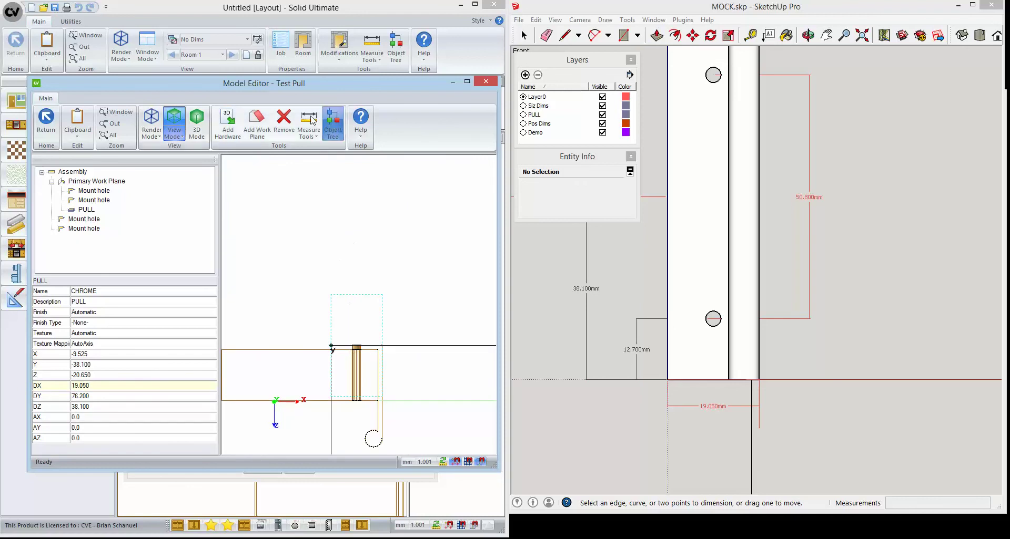
pyautogui.click(197, 123)
pyautogui.moveTo(272, 190); pyautogui.dragTo(418, 385)
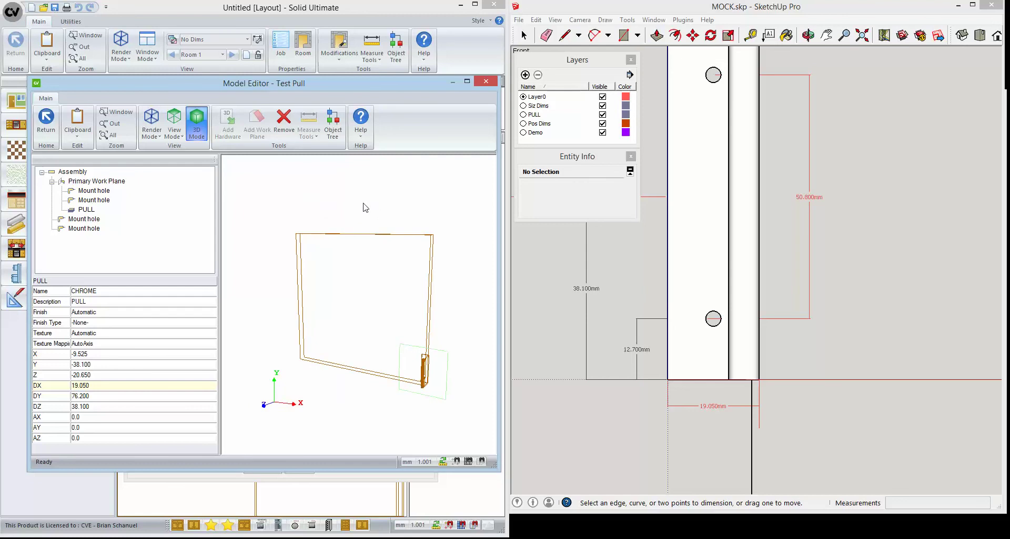
pyautogui.press('Escape')
pyautogui.click(229, 300)
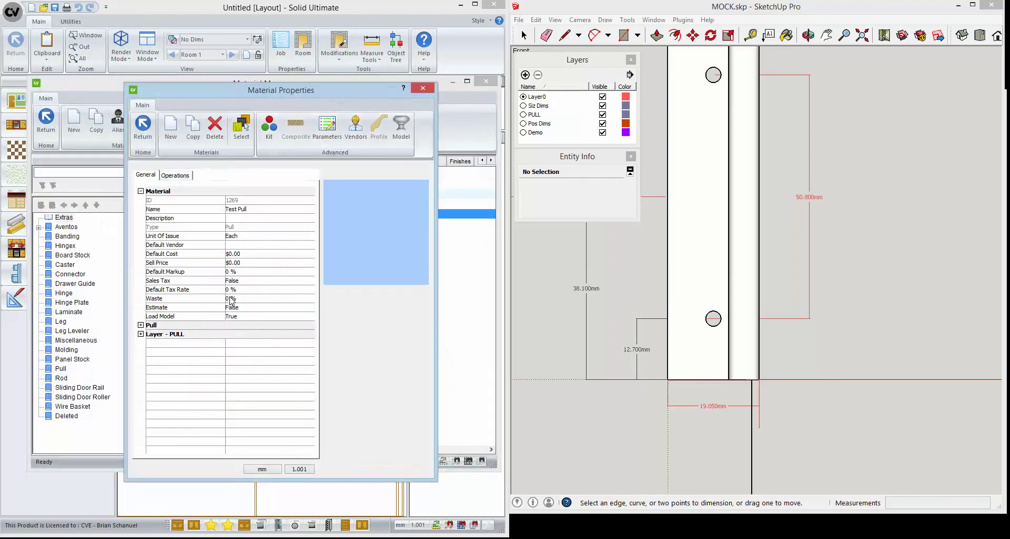
# Step: Close Material Properties and Schedule Manager, confirm Job Properties, and run Utilities > Update Job
pyautogui.press('Escape')
pyautogui.press('Escape')
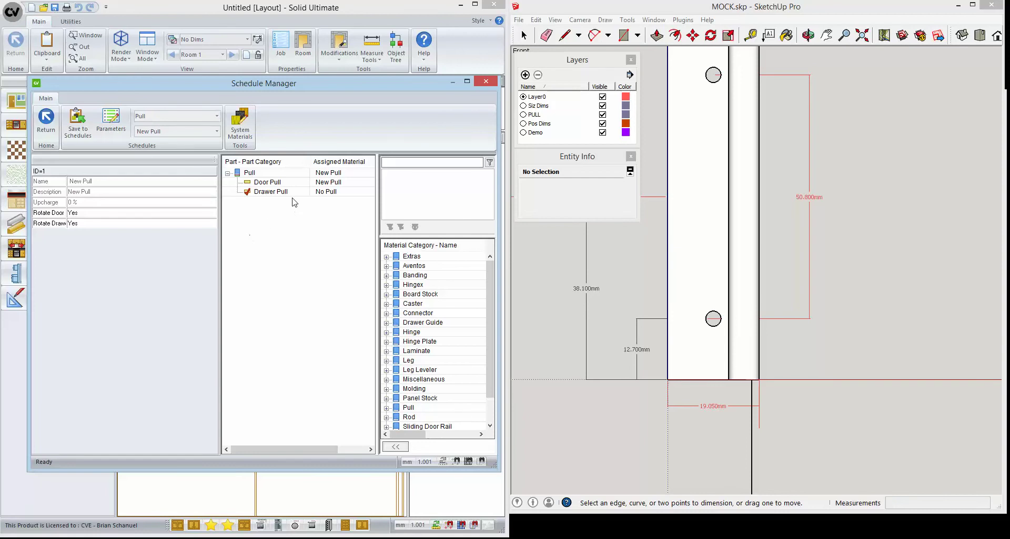
pyautogui.click(387, 257)
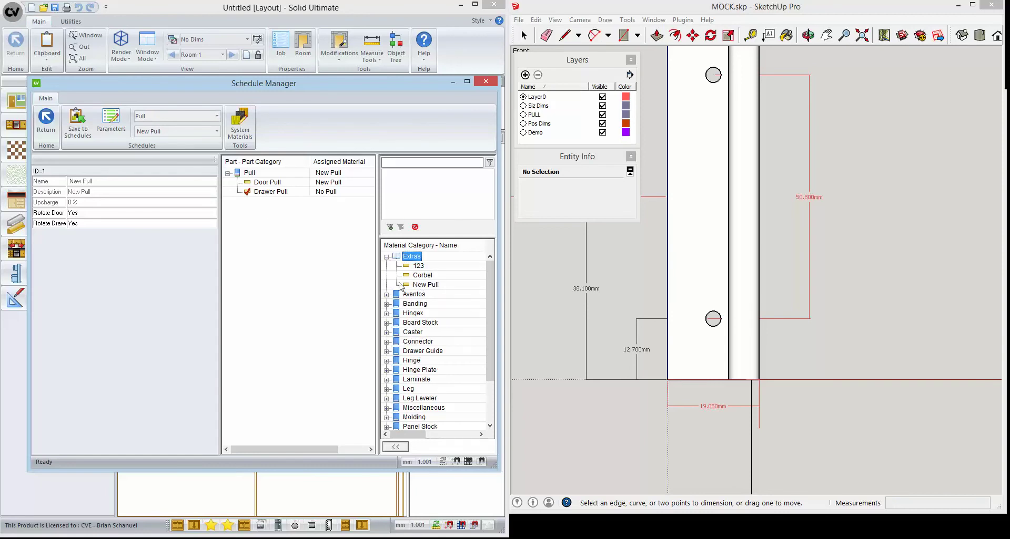
pyautogui.press('Escape')
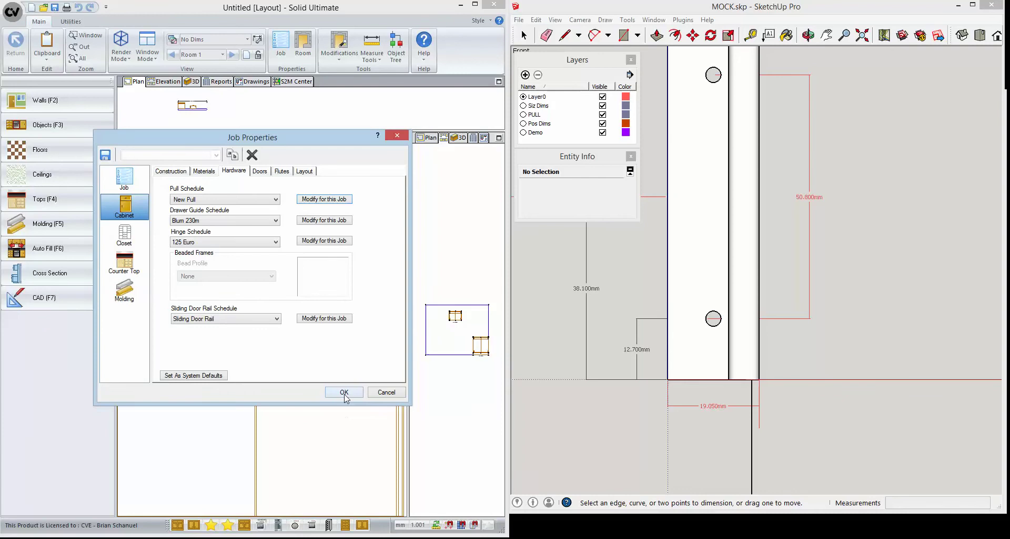
pyautogui.click(343, 392)
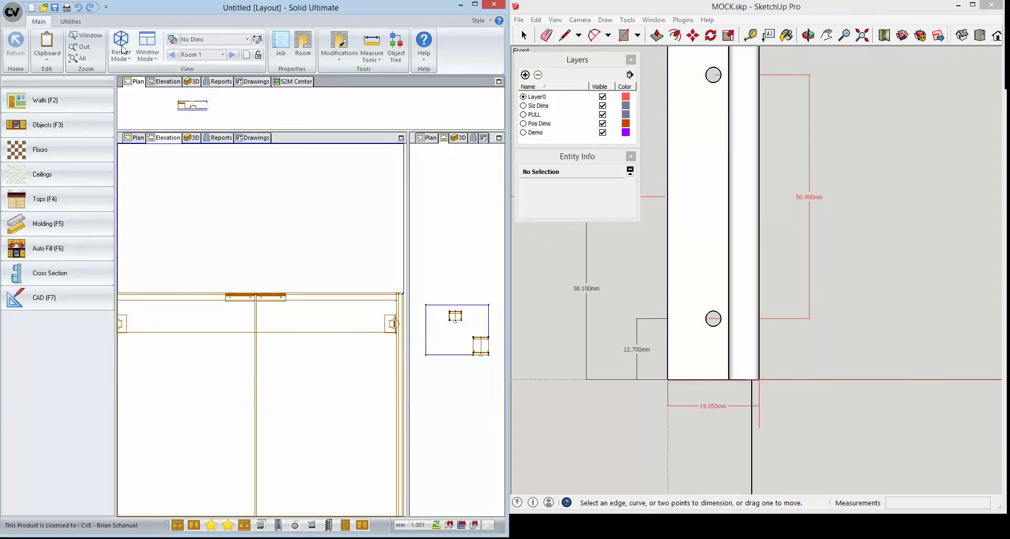
pyautogui.click(71, 21)
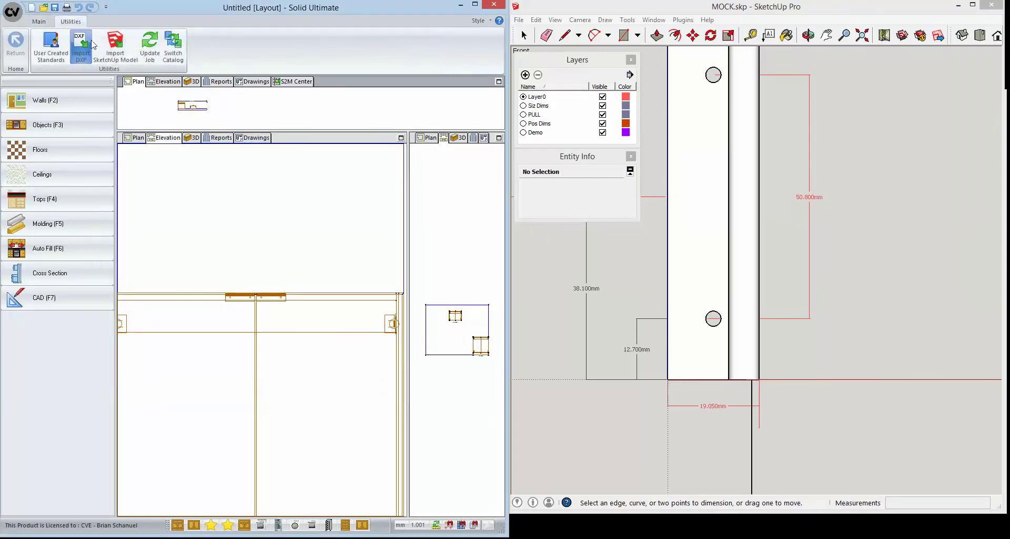
pyautogui.click(150, 45)
pyautogui.press('Return')
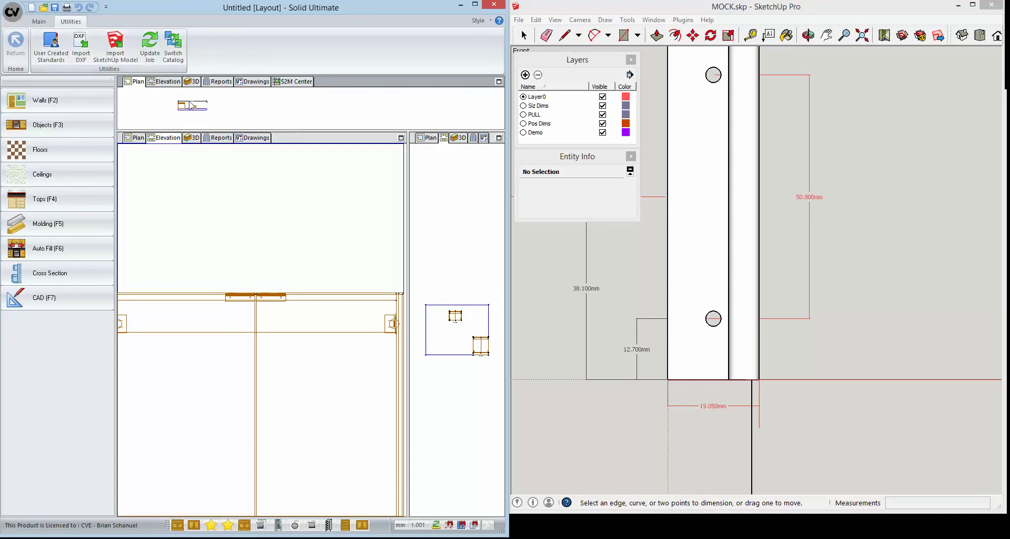
# Step: Modify the job's New Pull schedule so Door Pull uses Test Pull, then apply it
pyautogui.click(39, 21)
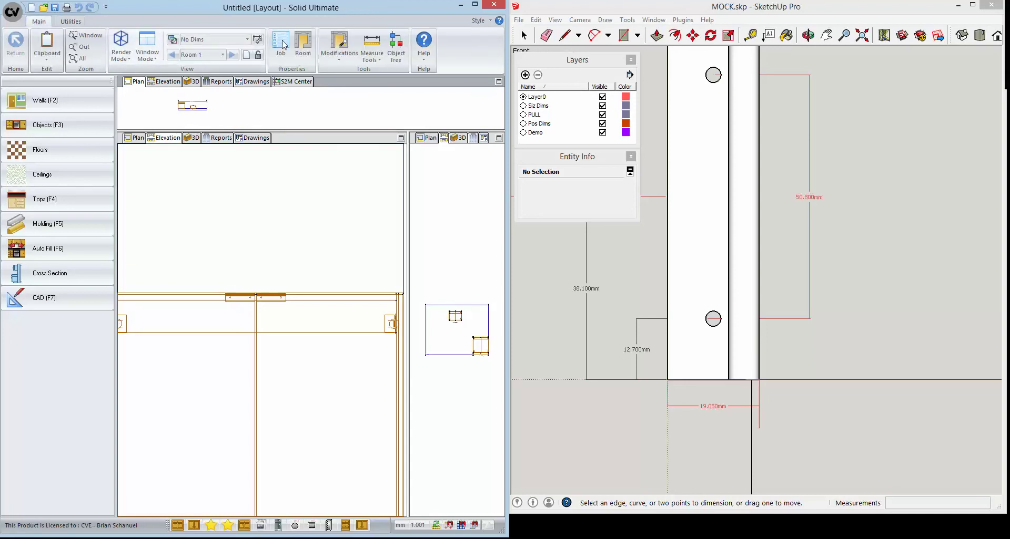
pyautogui.click(125, 206)
pyautogui.click(232, 171)
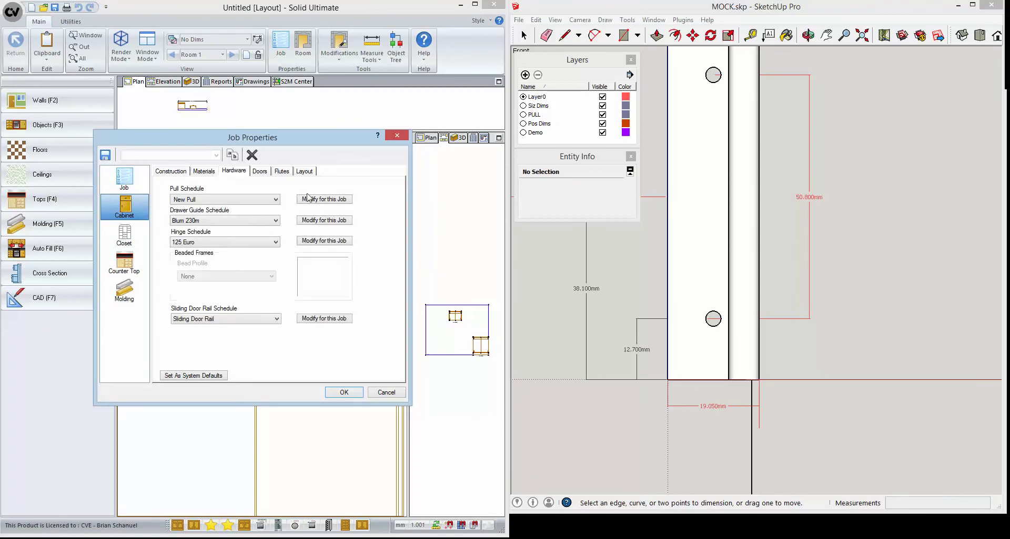
pyautogui.click(309, 201)
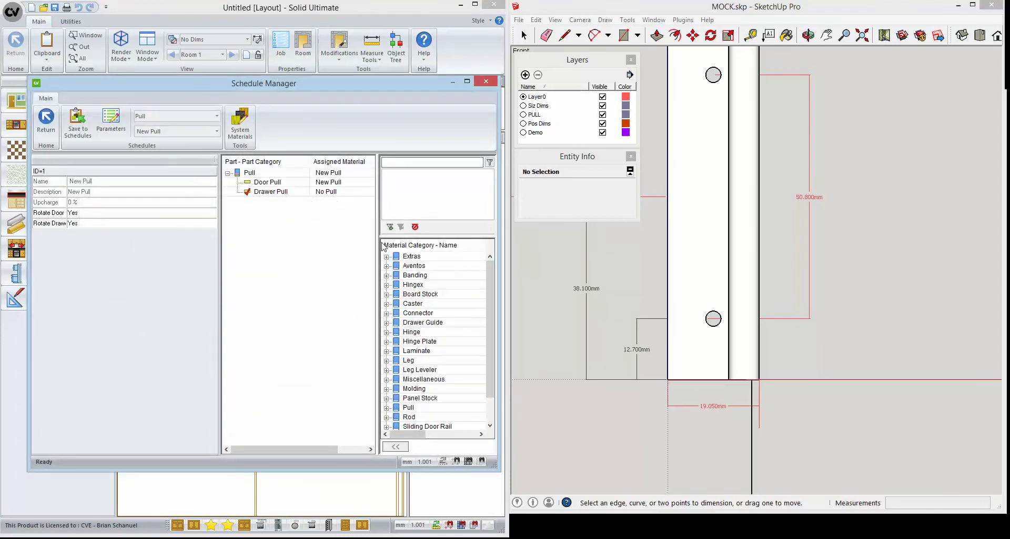
pyautogui.doubleClick(411, 257)
pyautogui.moveTo(423, 297); pyautogui.dragTo(261, 185)
pyautogui.click(486, 81)
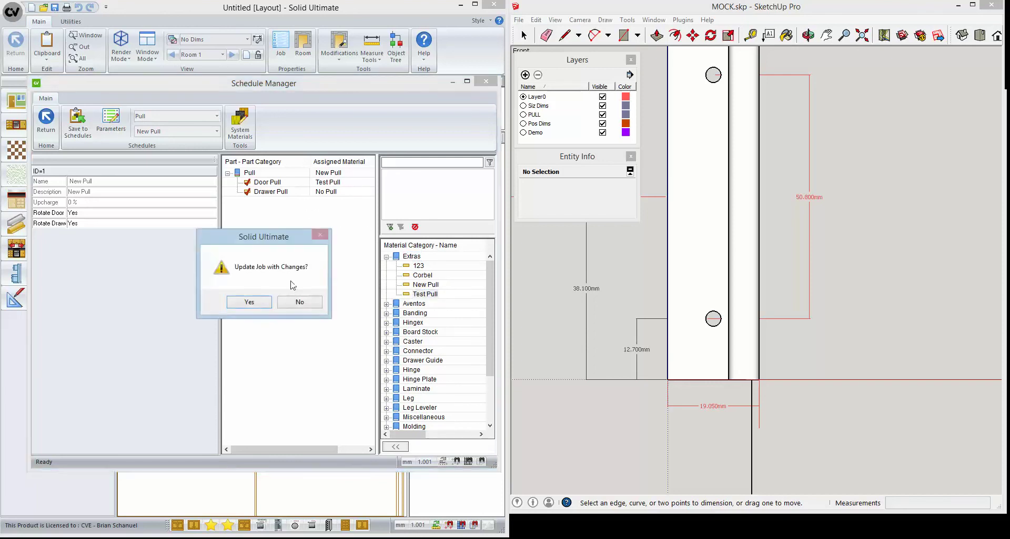
pyautogui.click(267, 299)
pyautogui.click(341, 393)
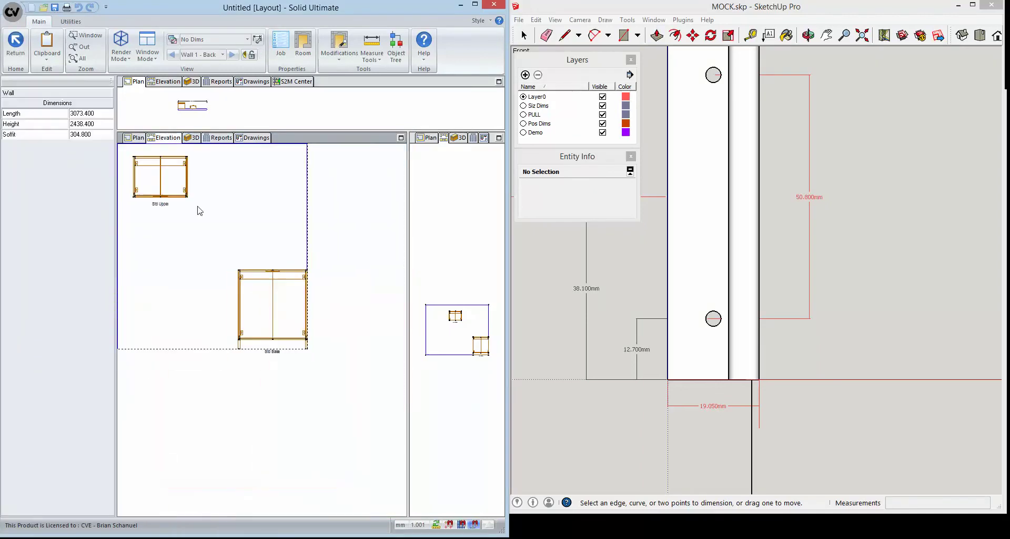
# Step: Show the layout in the 3D tab as a single full-size window
pyautogui.scroll(10, 177, 232)
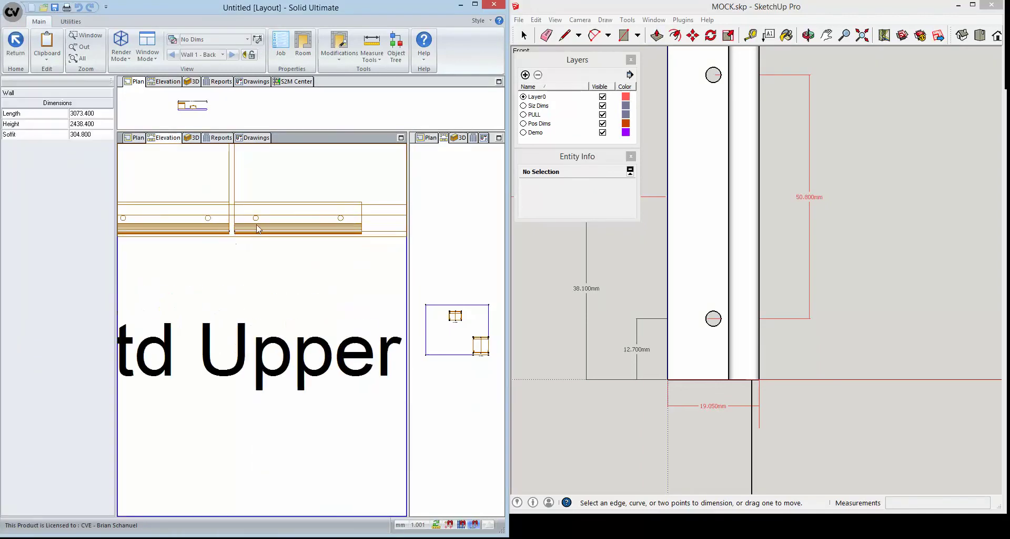
pyautogui.click(191, 138)
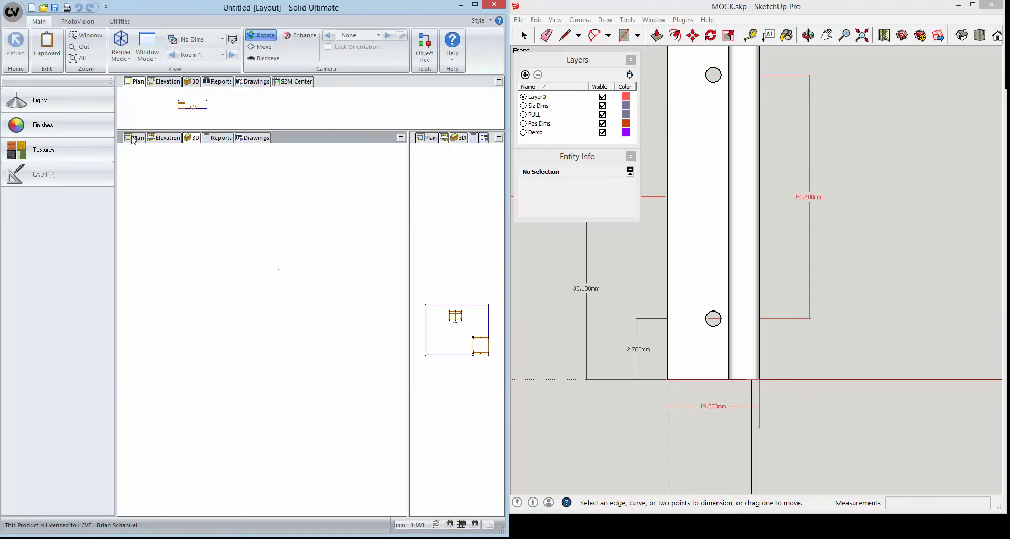
pyautogui.click(147, 52)
pyautogui.click(160, 79)
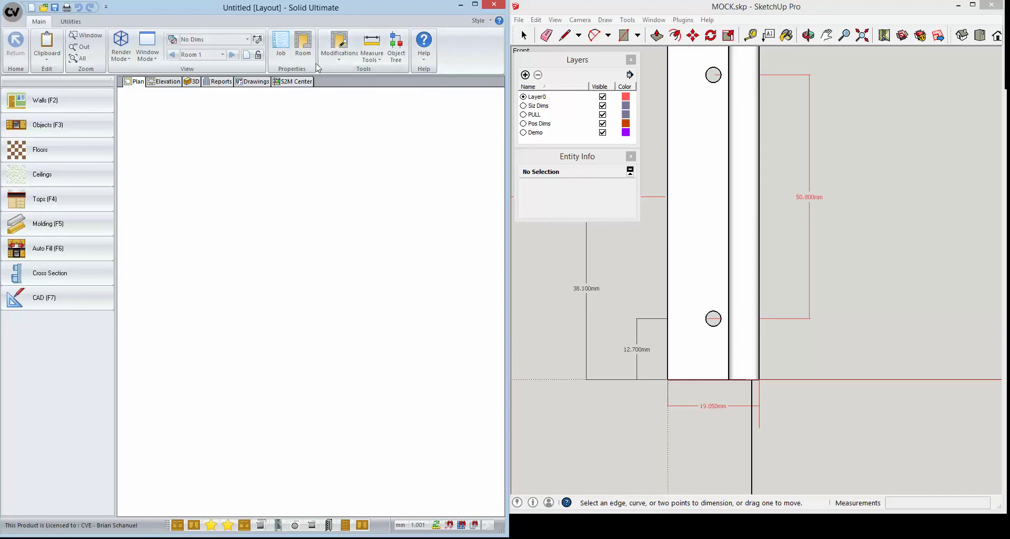
# Step: Apply a job modification, then orbit and zoom the 3D view to inspect the cabinets' new pulls
pyautogui.click(339, 47)
pyautogui.click(356, 126)
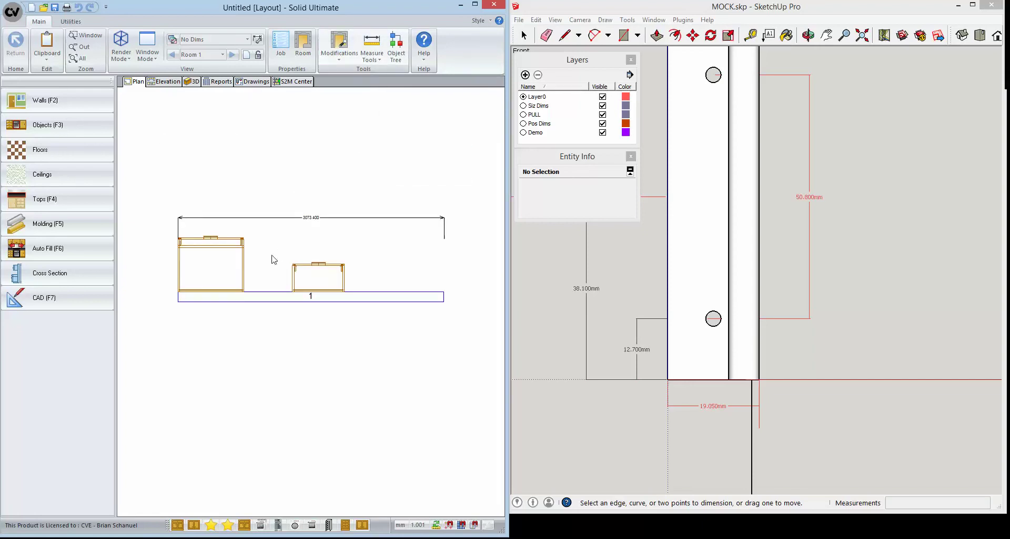
pyautogui.click(195, 82)
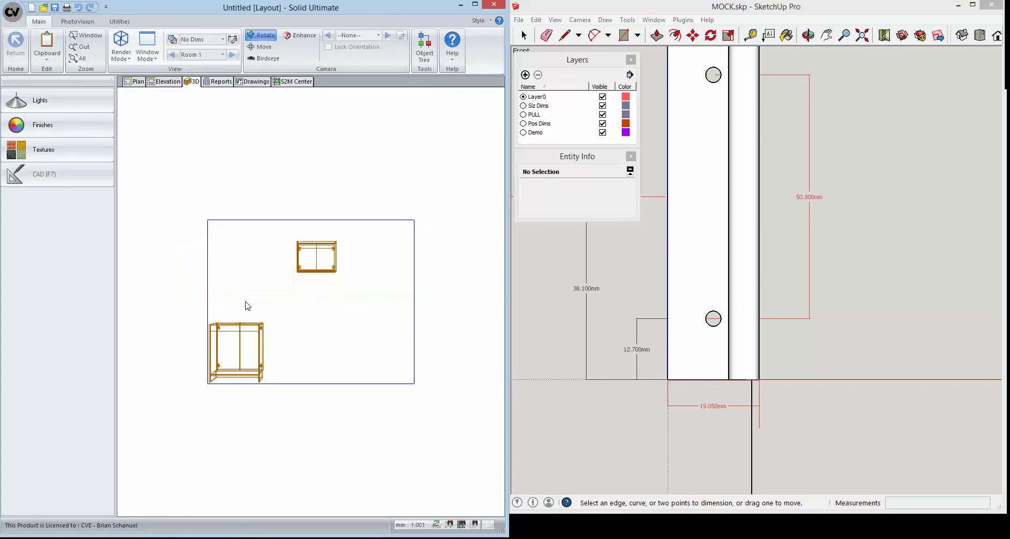
pyautogui.moveTo(245, 304); pyautogui.dragTo(323, 292)
pyautogui.scroll(5, 345, 339)
pyautogui.scroll(-5, 304, 379)
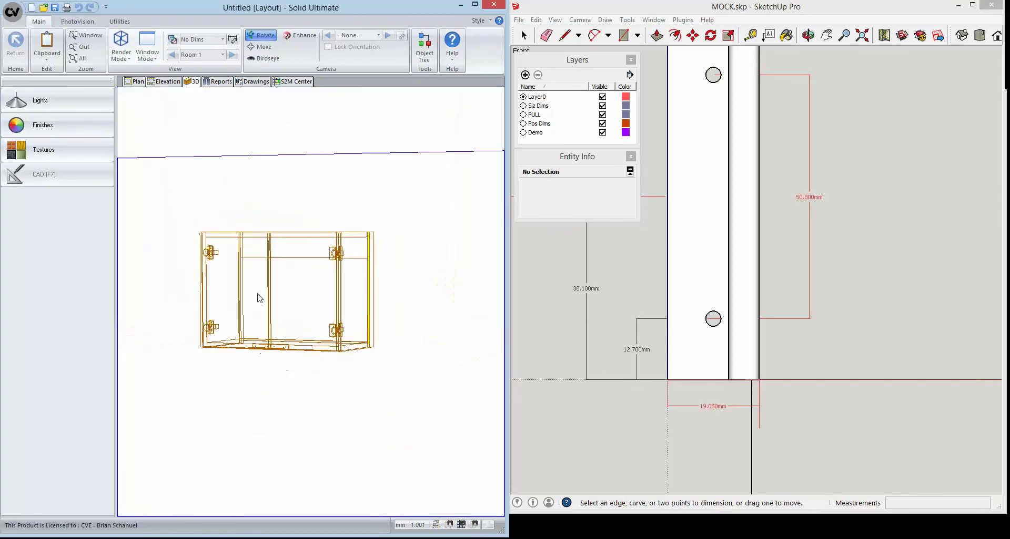
pyautogui.scroll(6, 349, 462)
pyautogui.scroll(5, 431, 377)
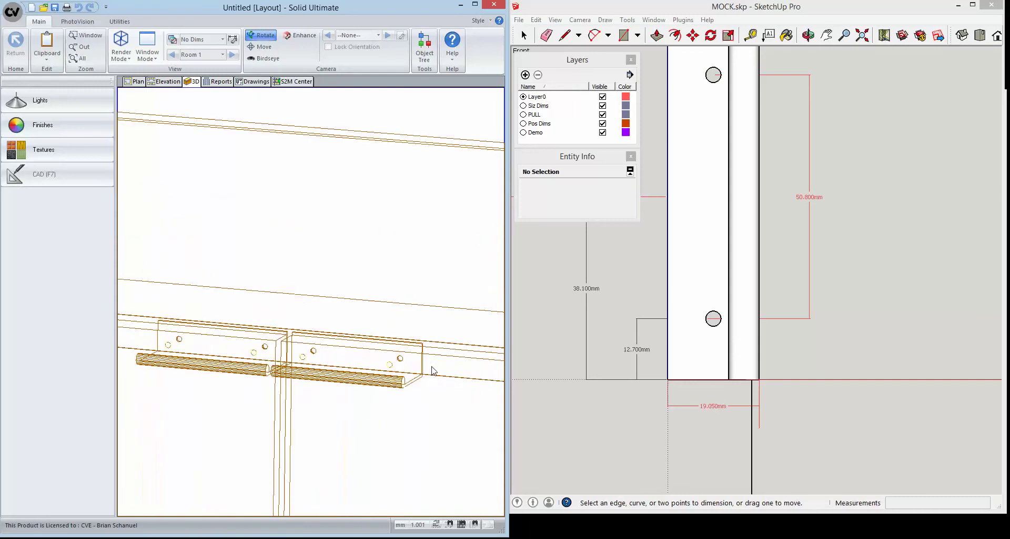
pyautogui.scroll(3, 368, 374)
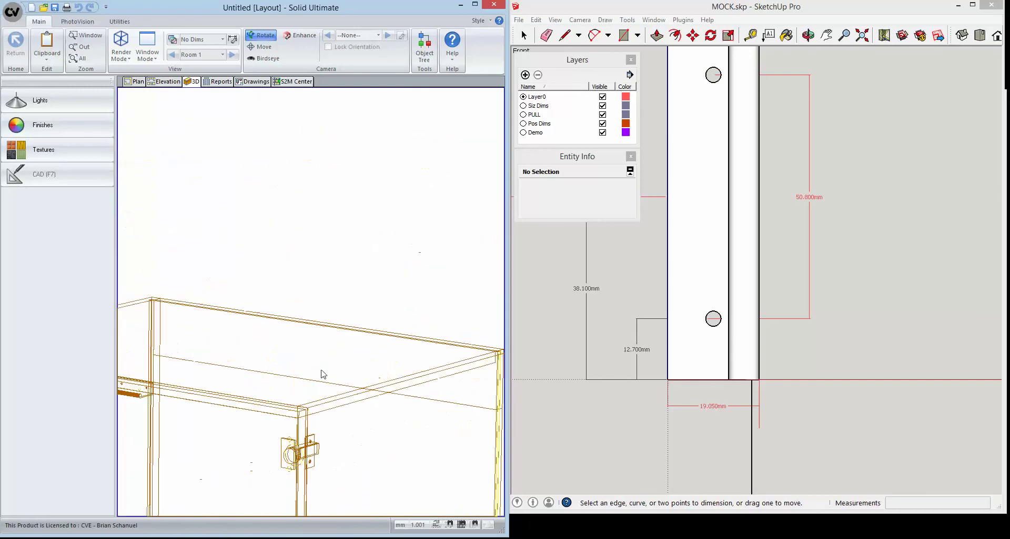
pyautogui.scroll(-5, 316, 343)
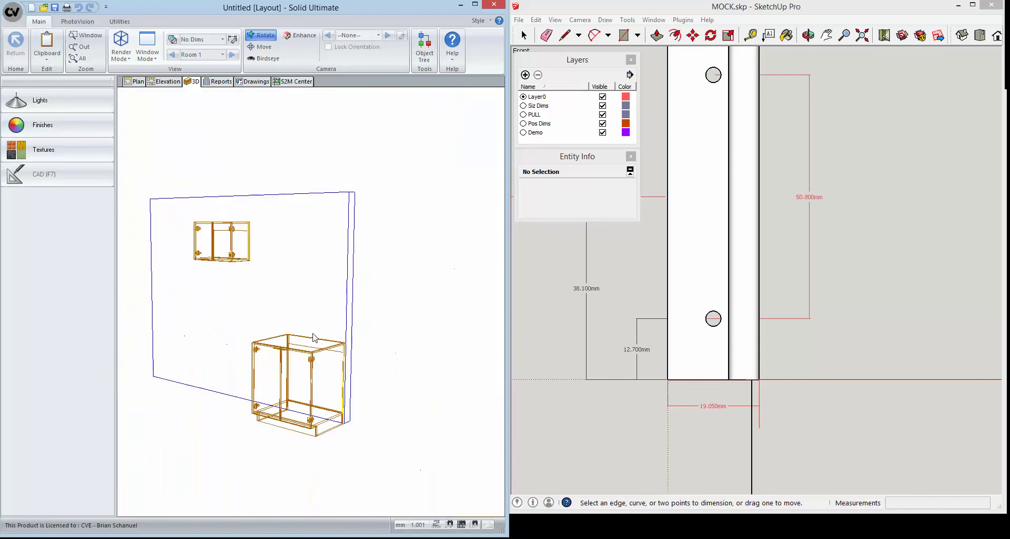
# Step: Switch the layout to the Plan view and zoom to frame the room
pyautogui.click(133, 82)
pyautogui.scroll(2, 344, 284)
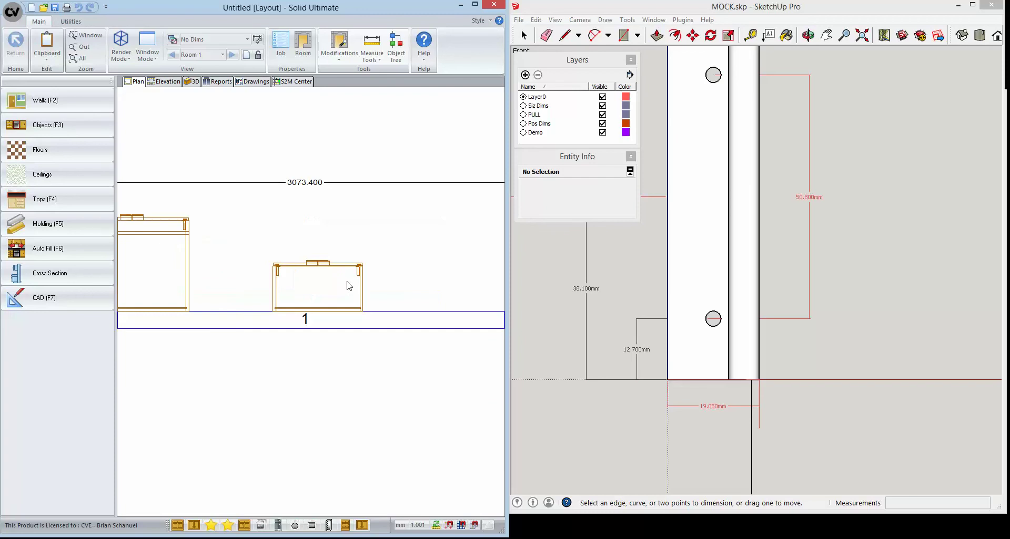
pyautogui.scroll(3, 347, 284)
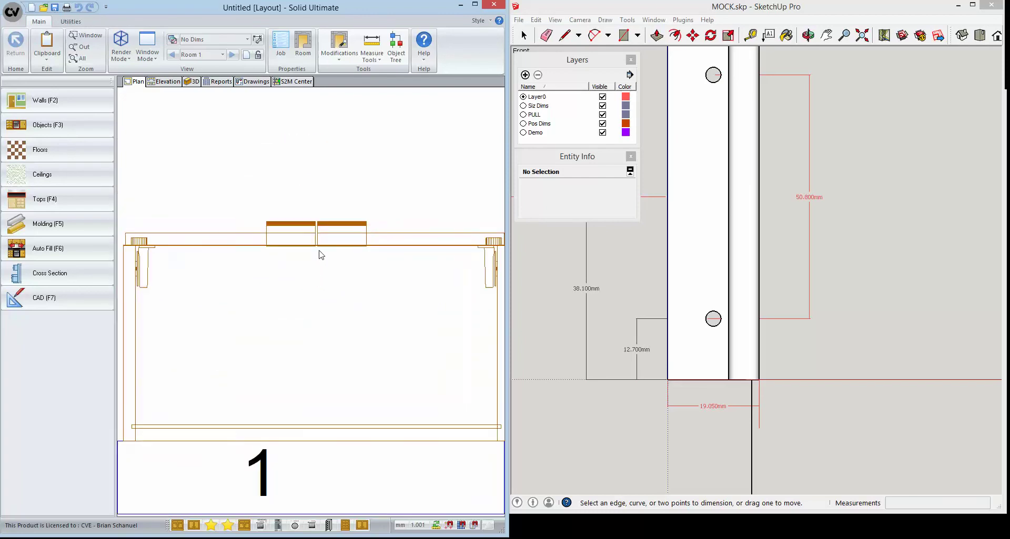
pyautogui.scroll(-3, 321, 249)
pyautogui.scroll(3, 195, 224)
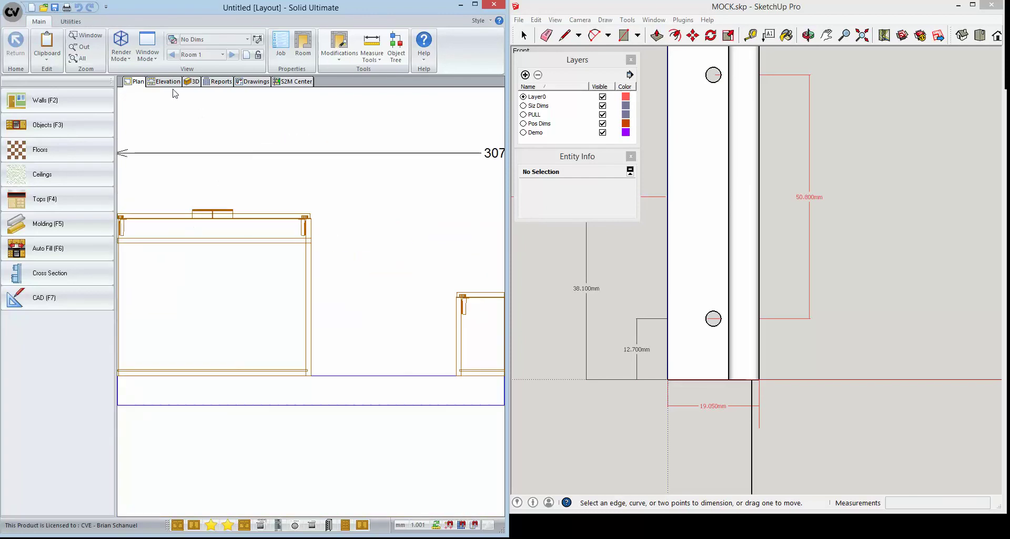
# Step: Delete the two existing cabinets from the room
pyautogui.scroll(-4, 271, 274)
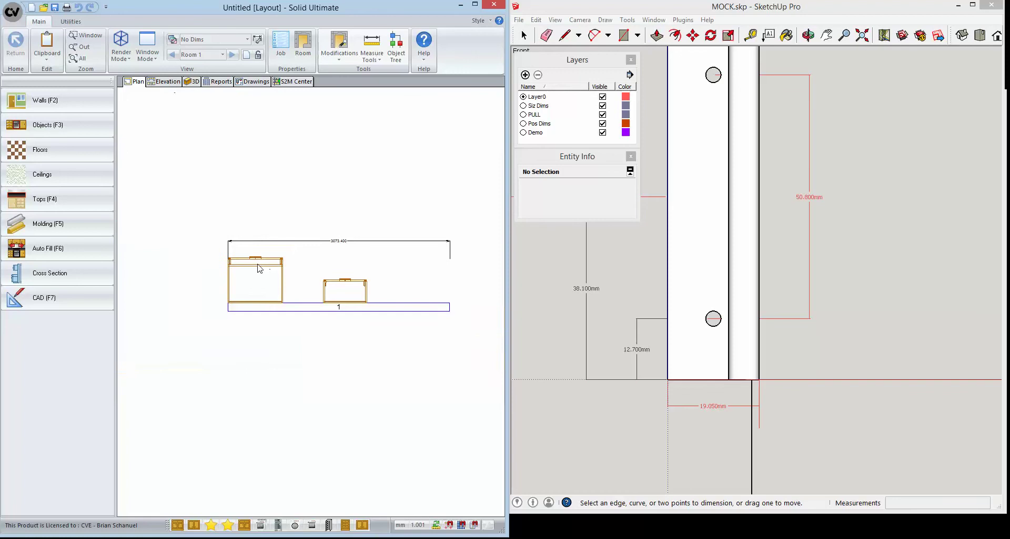
pyautogui.click(258, 269)
pyautogui.press('Delete')
pyautogui.click(344, 297)
pyautogui.press('Delete')
# Step: Place a Std Upper and a Std Base cabinet against Wall 1
pyautogui.click(177, 526)
pyautogui.click(255, 334)
pyautogui.click(194, 525)
pyautogui.click(274, 394)
# Step: Zoom the Wall 1 - Back elevation so the Std Upper and Std Base both fit
pyautogui.click(164, 82)
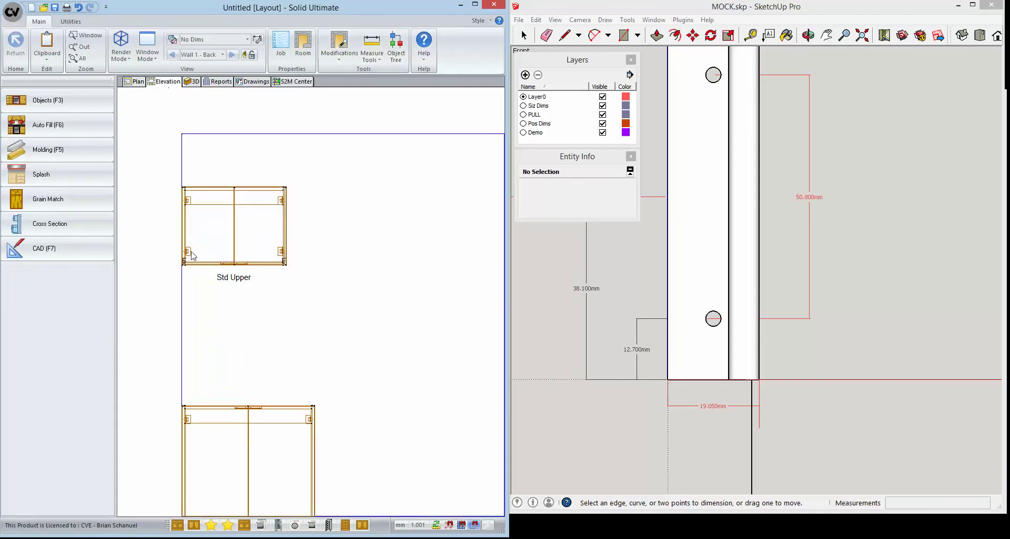
pyautogui.scroll(2, 223, 290)
pyautogui.scroll(-3, 241, 263)
pyautogui.scroll(3, 231, 290)
pyautogui.scroll(2, 232, 289)
pyautogui.scroll(-2, 262, 282)
pyautogui.scroll(1, 287, 314)
pyautogui.scroll(-3, 286, 314)
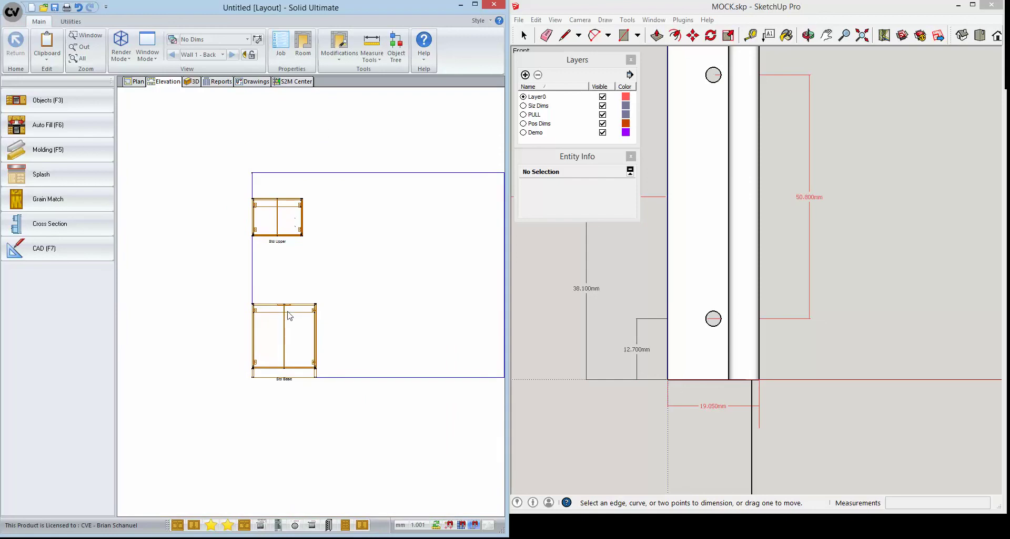
pyautogui.doubleClick(289, 315)
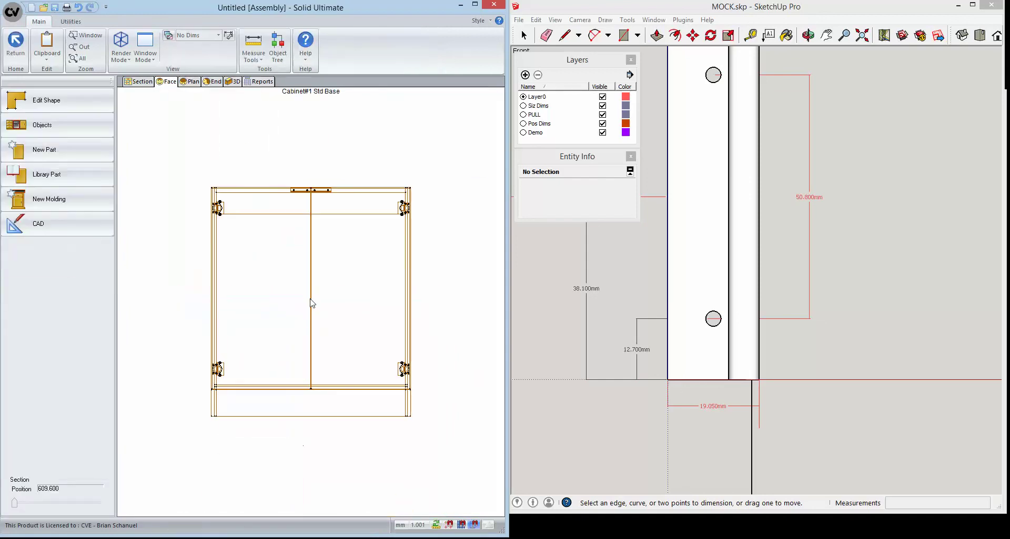
pyautogui.scroll(2, 316, 171)
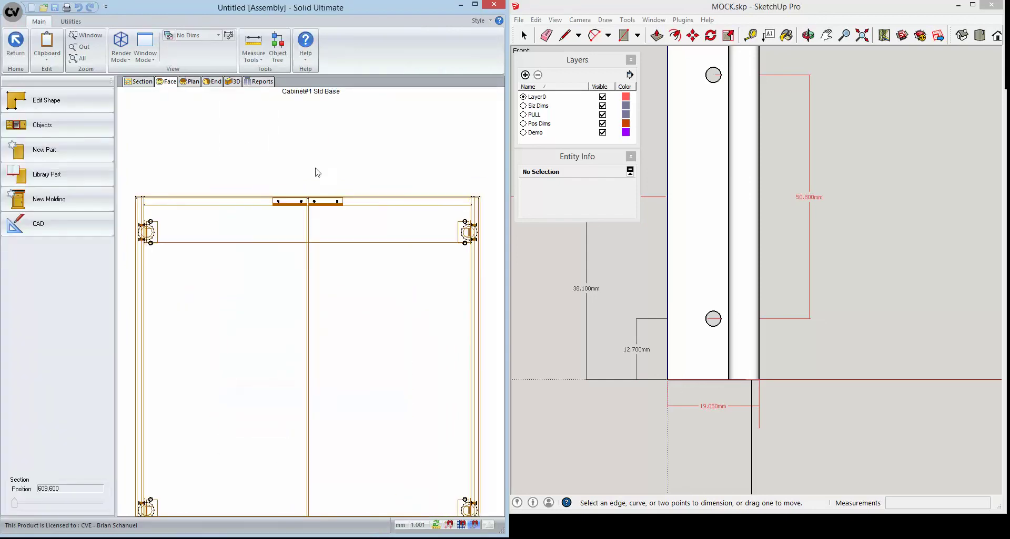
pyautogui.click(277, 47)
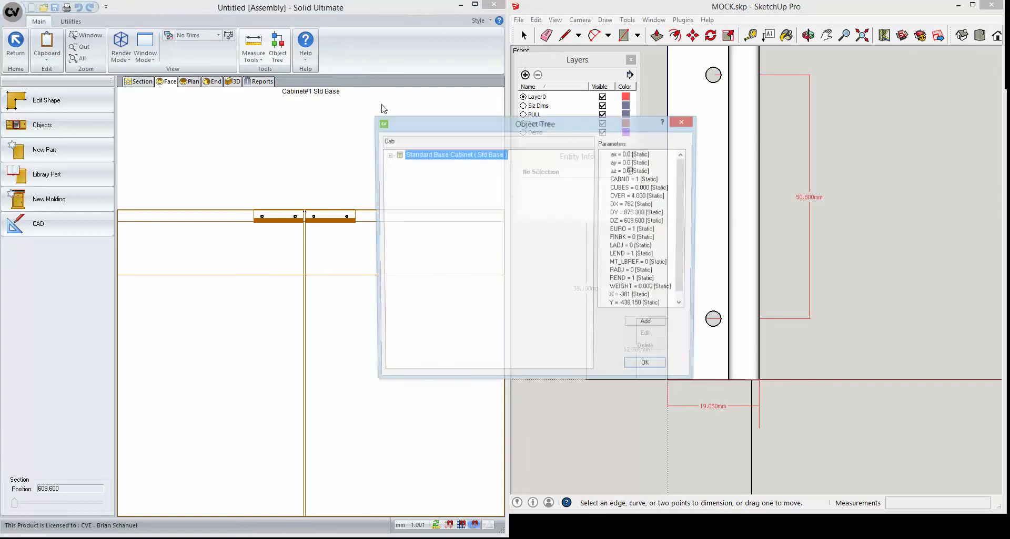
pyautogui.click(388, 155)
pyautogui.click(398, 183)
pyautogui.click(408, 193)
pyautogui.click(417, 202)
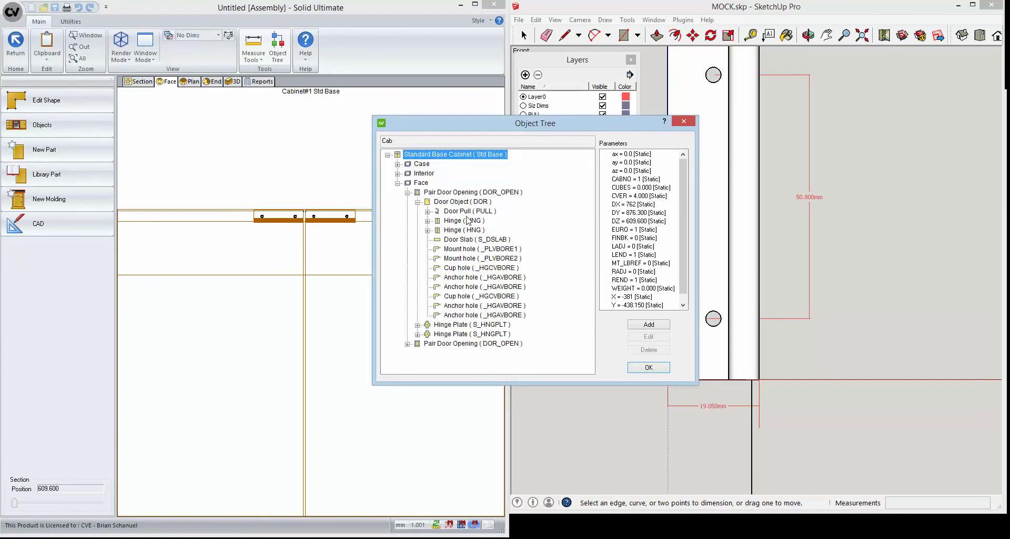
pyautogui.click(470, 211)
pyautogui.click(427, 211)
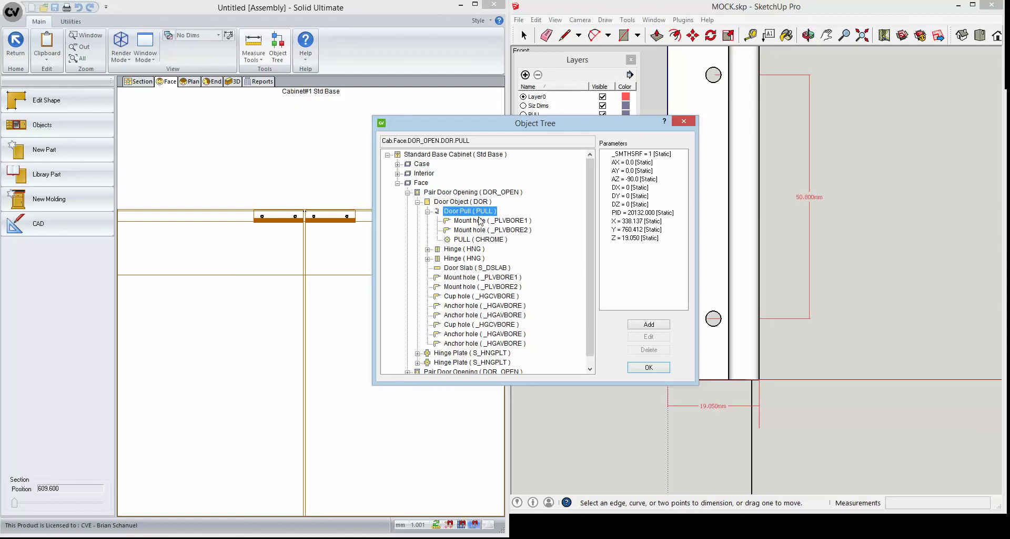
pyautogui.click(470, 240)
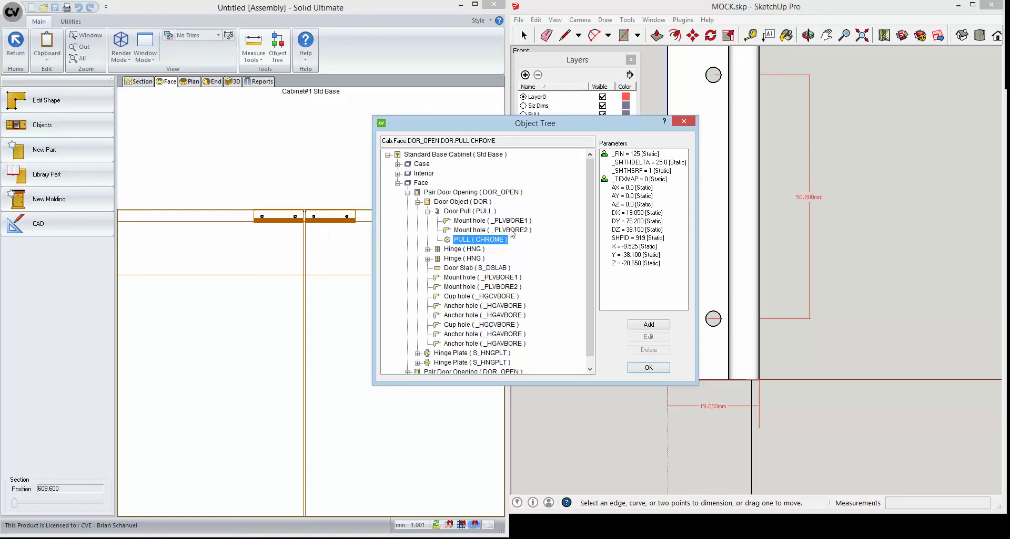
pyautogui.doubleClick(497, 239)
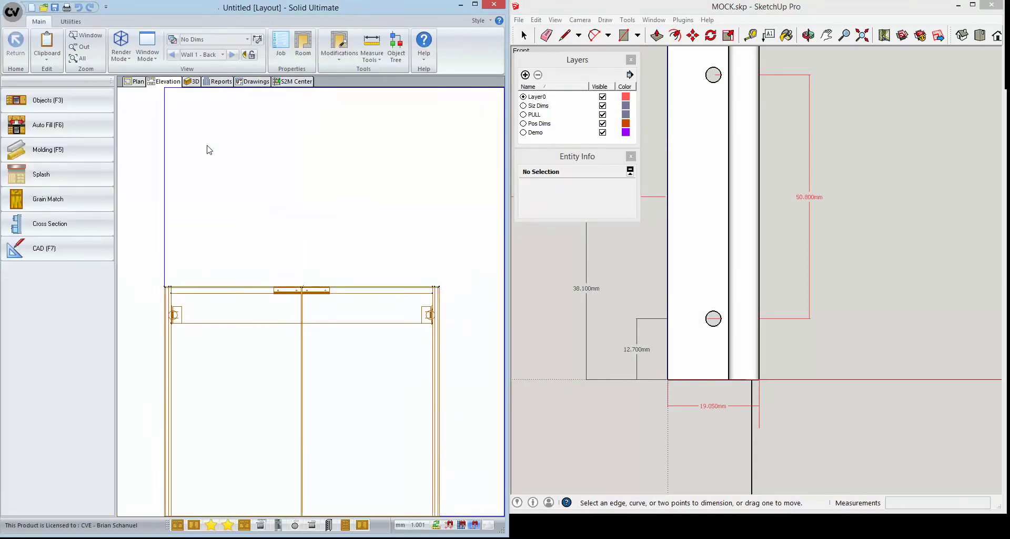
# Step: Open the job's Cabinet hardware settings and modify the Pull schedule for this job
pyautogui.click(283, 45)
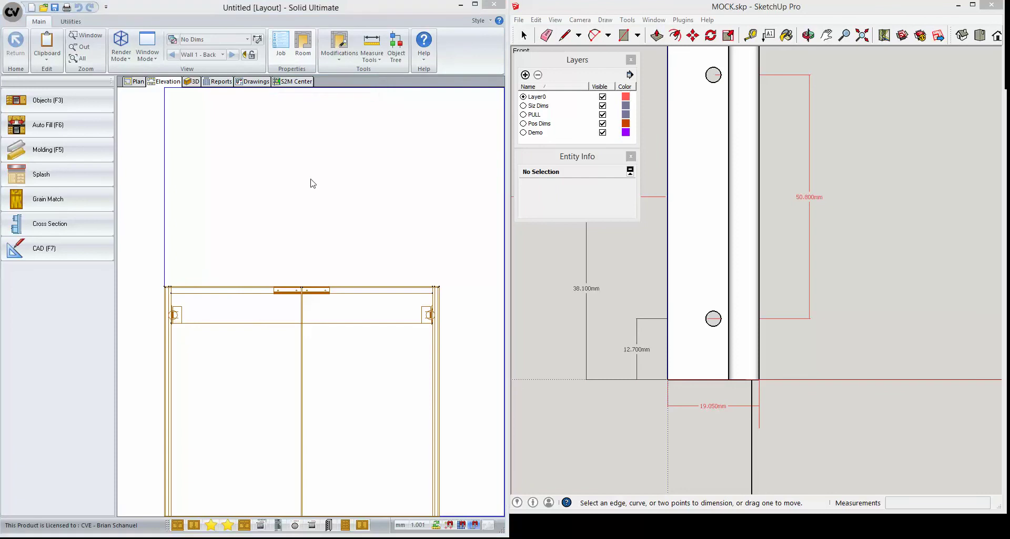
pyautogui.click(138, 206)
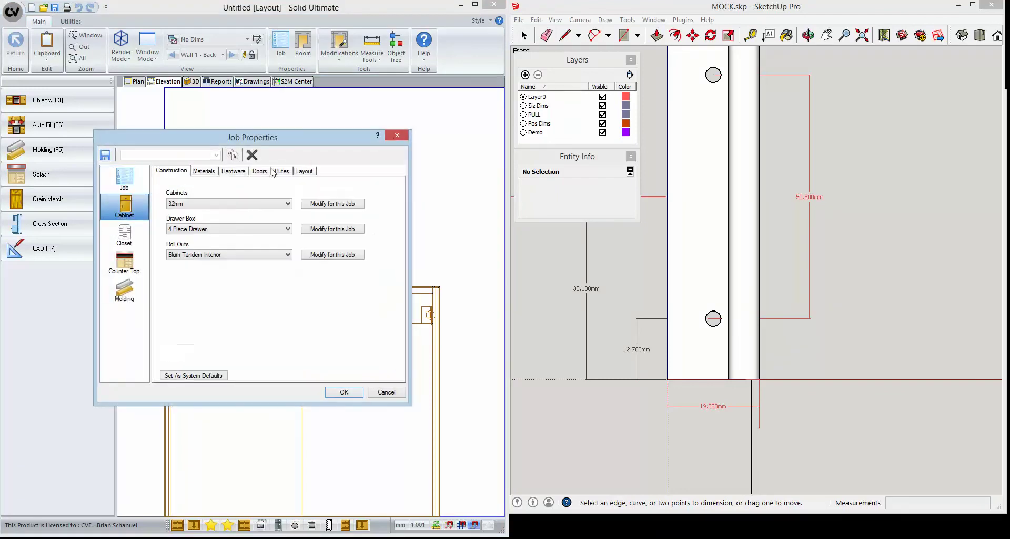
pyautogui.click(234, 172)
pyautogui.click(315, 199)
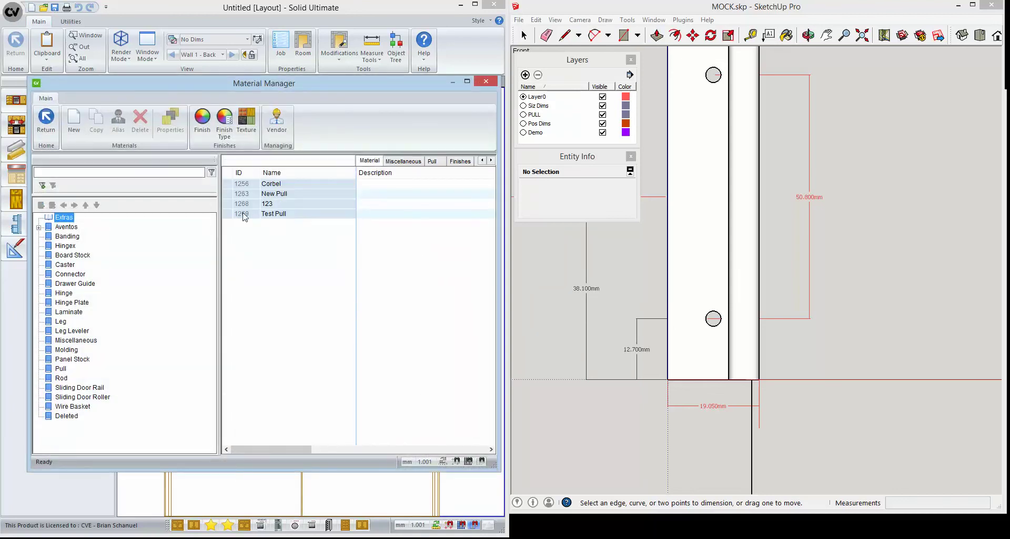
# Step: Open the Test Pull model in Front view and add a work plane under Primary Work Plane
pyautogui.doubleClick(243, 214)
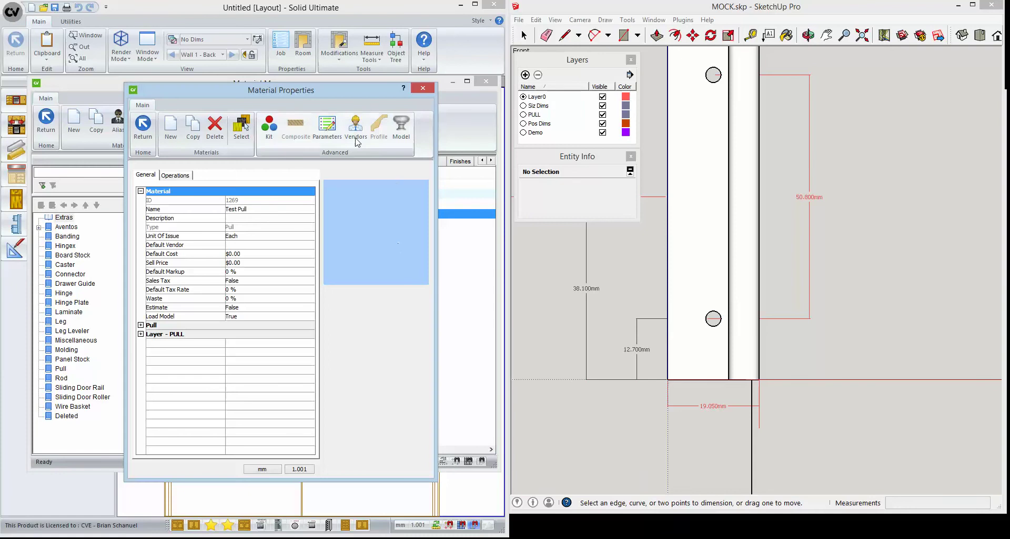
pyautogui.click(400, 129)
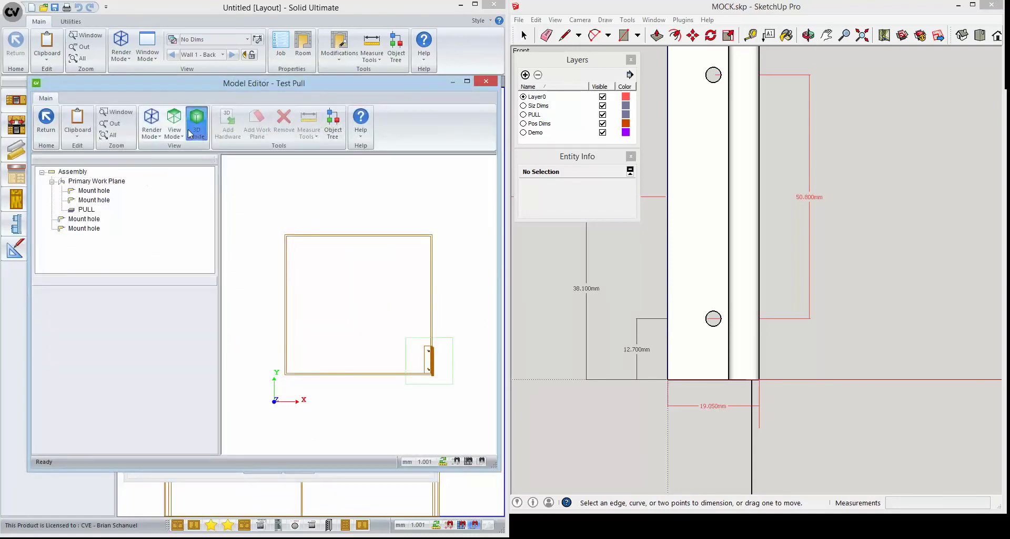
pyautogui.click(174, 131)
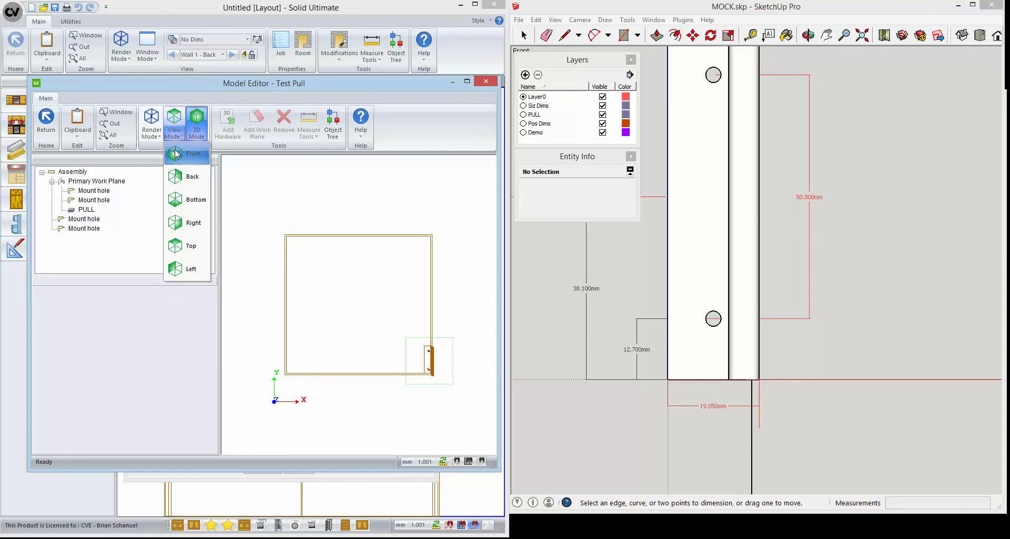
pyautogui.click(176, 154)
pyautogui.click(101, 182)
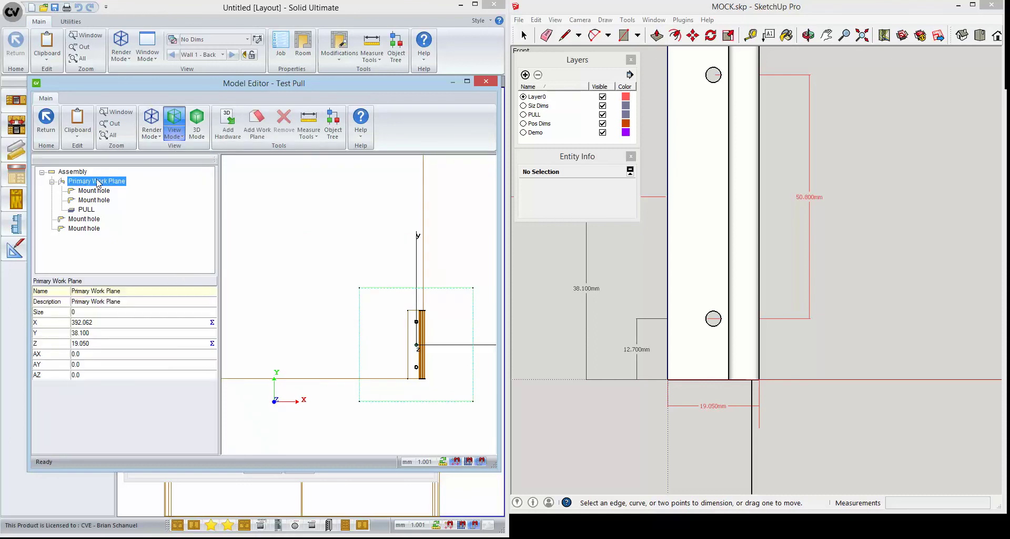
pyautogui.click(257, 117)
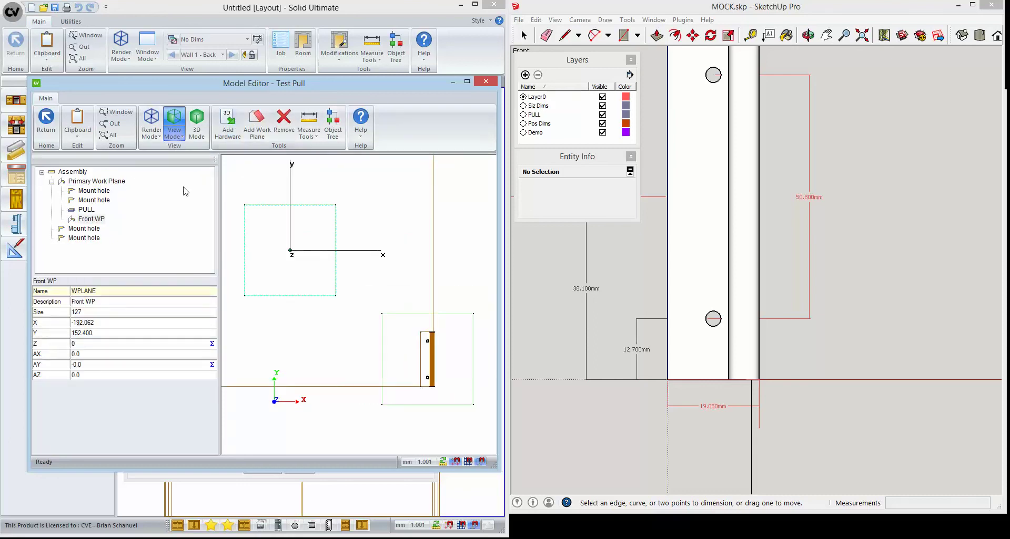
# Step: Set the Front WP's X and Y positions to 0 and check its new placement
pyautogui.click(86, 220)
pyautogui.click(234, 264)
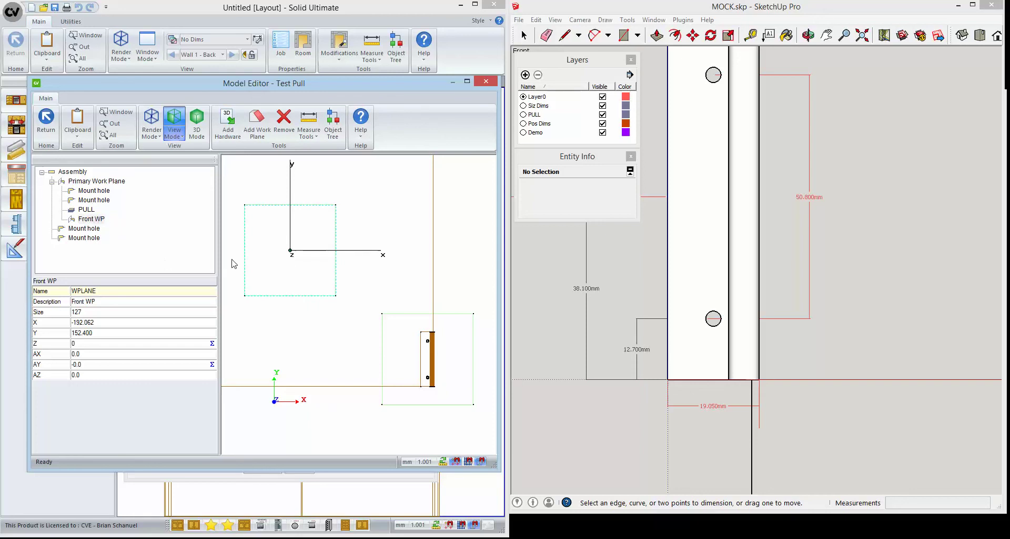
pyautogui.click(88, 323)
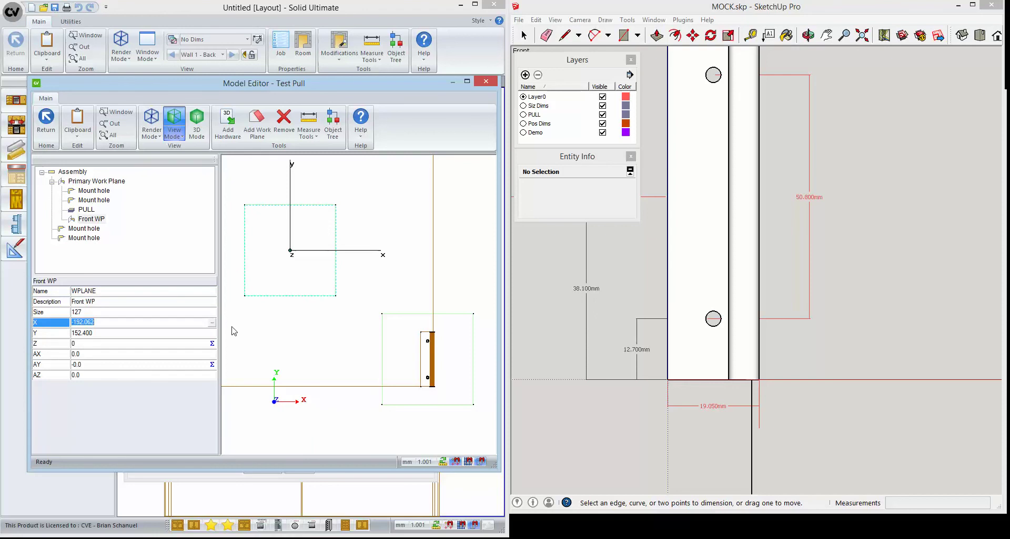
pyautogui.write('0')
pyautogui.press('Tab')
pyautogui.write('0')
pyautogui.press('Tab')
pyautogui.click(329, 407)
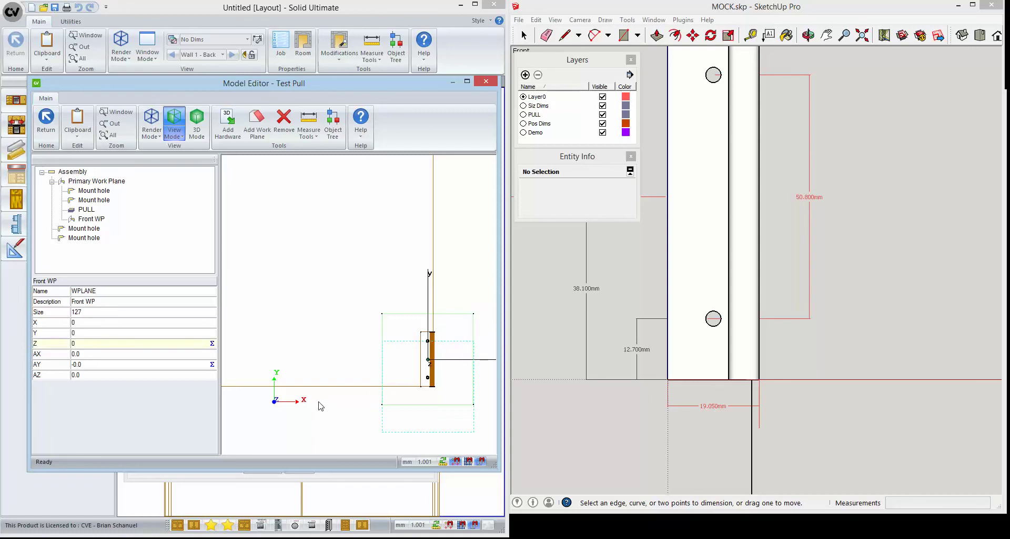
pyautogui.scroll(2, 357, 368)
pyautogui.scroll(-3, 371, 387)
pyautogui.scroll(3, 359, 360)
pyautogui.scroll(2, 361, 371)
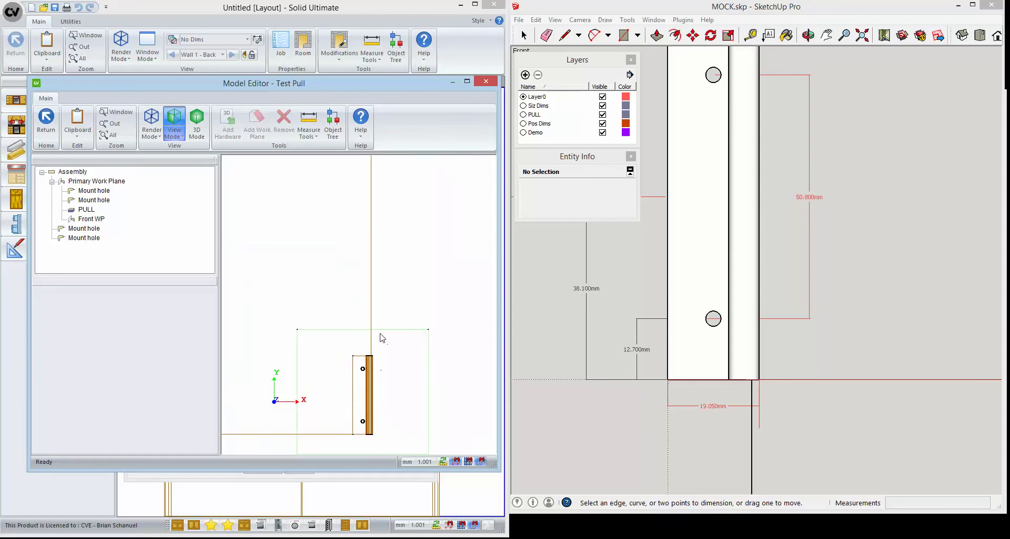
pyautogui.scroll(-1, 377, 349)
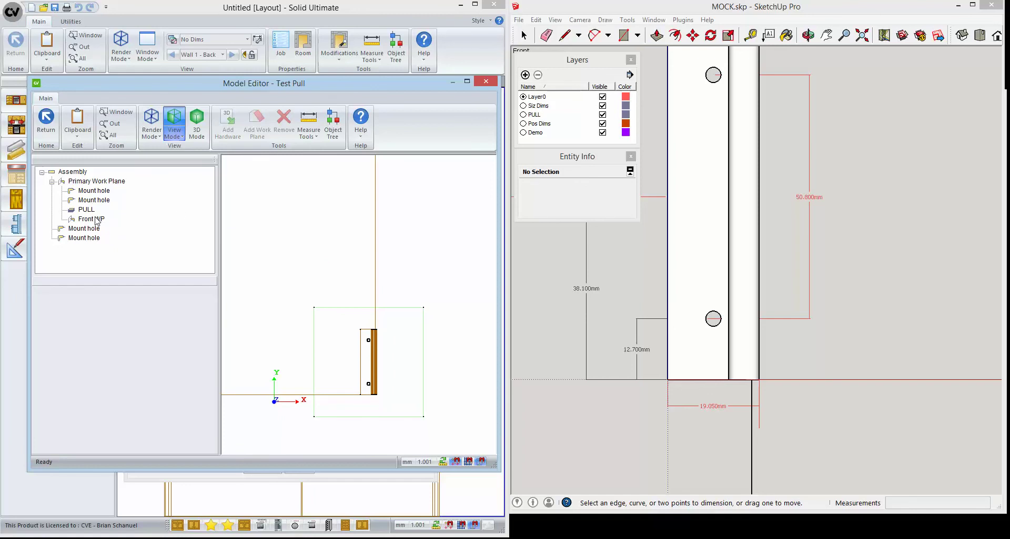
# Step: Open the equation editor for the Front WP's Z position, showing .DZ-Z
pyautogui.click(96, 220)
pyautogui.click(94, 345)
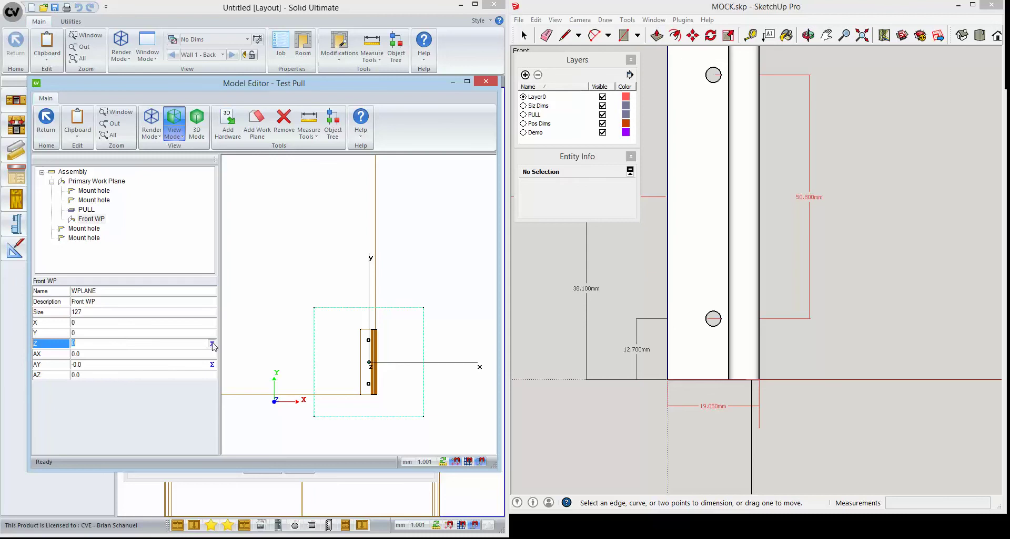
pyautogui.click(211, 343)
pyautogui.click(250, 327)
# Step: Replace the Front WP's Z equation with -Z, giving -19.050, and verify it from the top view
pyautogui.doubleClick(215, 324)
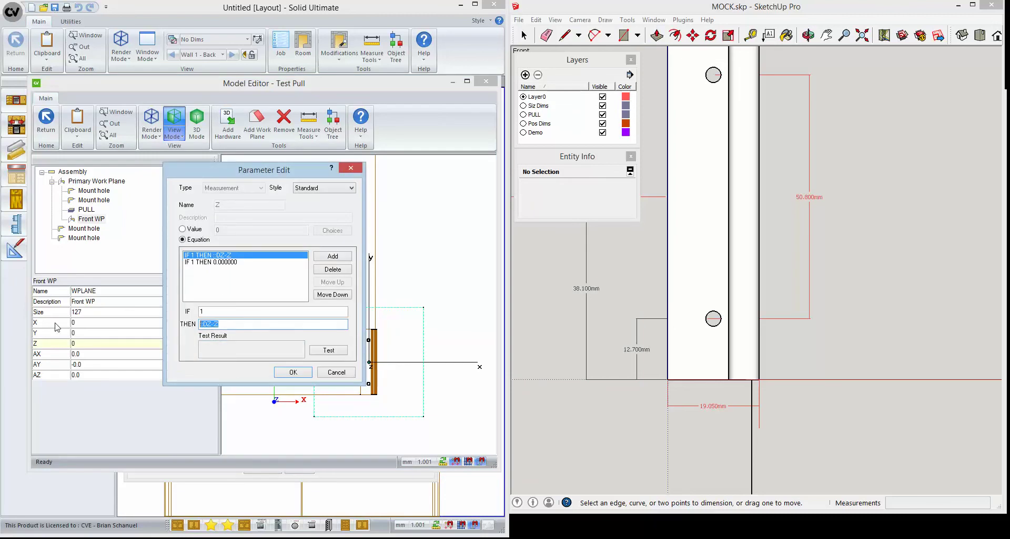
pyautogui.write('-Z')
pyautogui.click(329, 351)
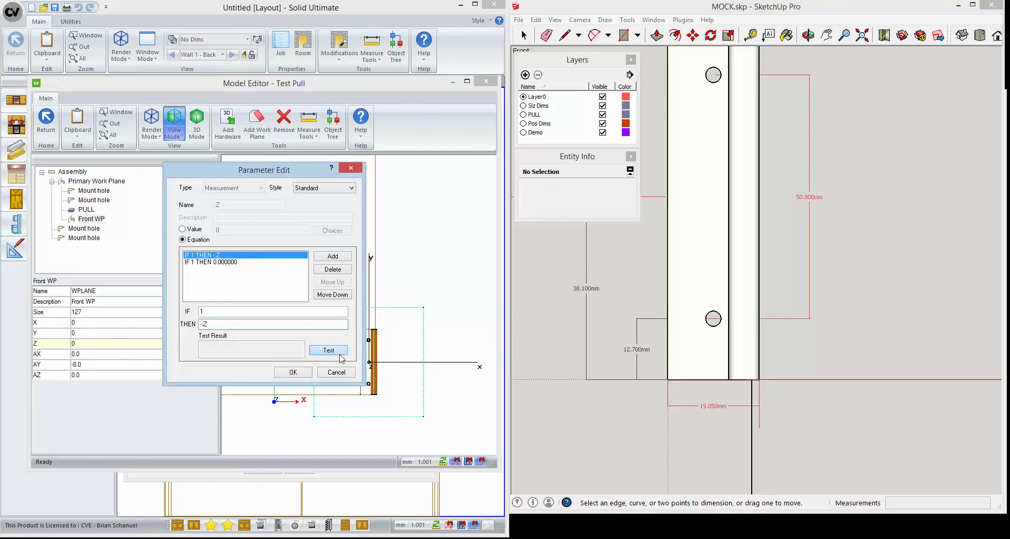
pyautogui.click(292, 373)
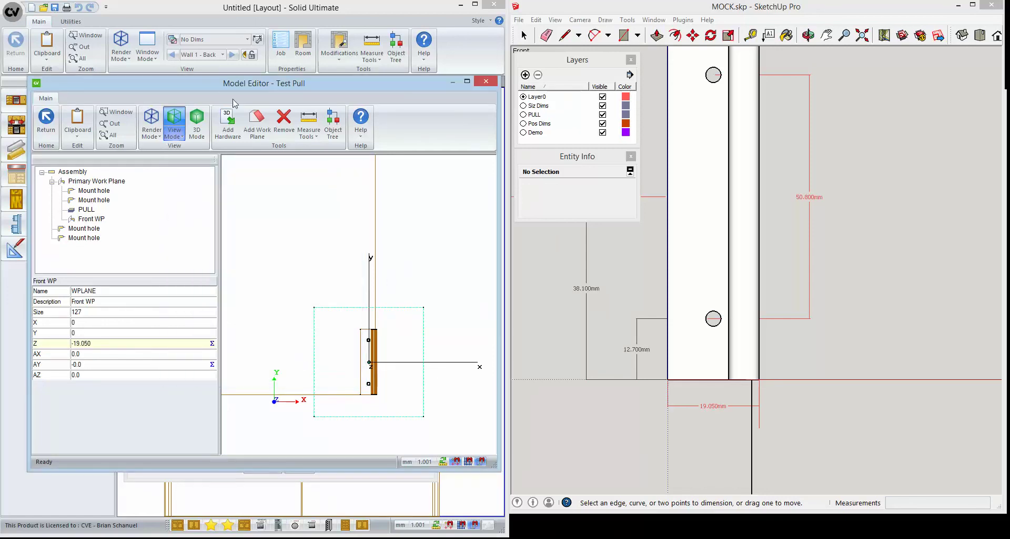
pyautogui.click(174, 132)
pyautogui.click(185, 245)
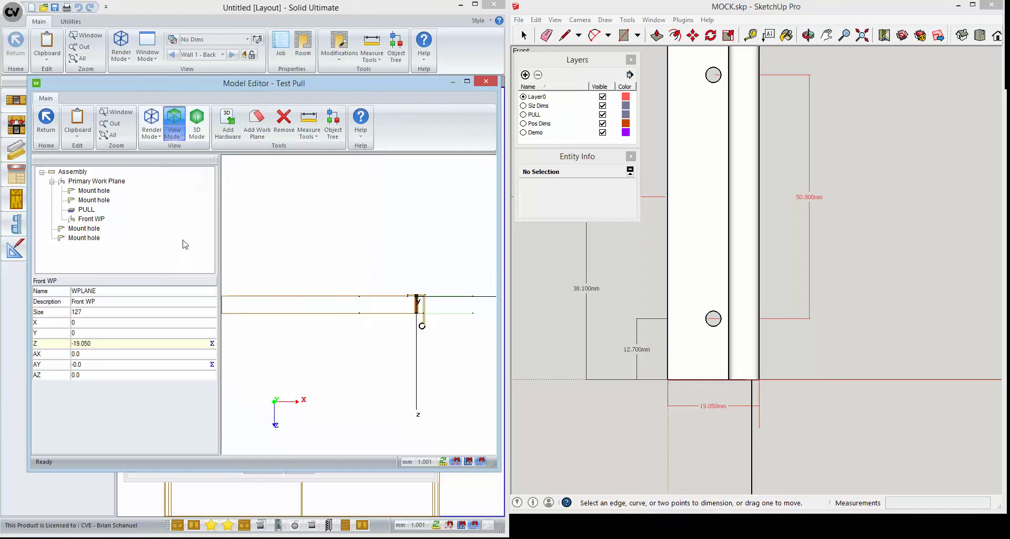
pyautogui.click(326, 326)
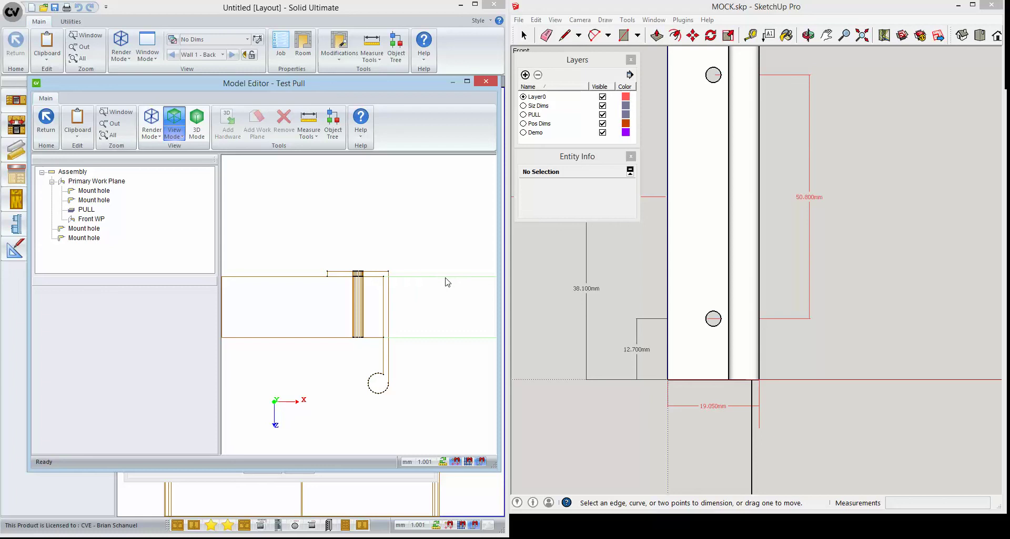
# Step: Return to the front view and drag PULL under the Front WP work plane in the tree
pyautogui.click(174, 131)
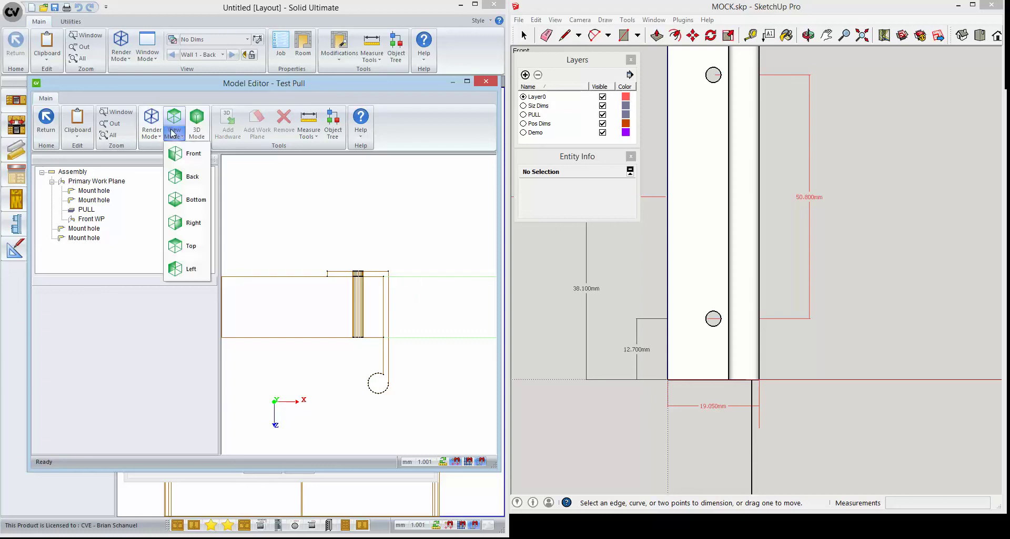
pyautogui.click(184, 155)
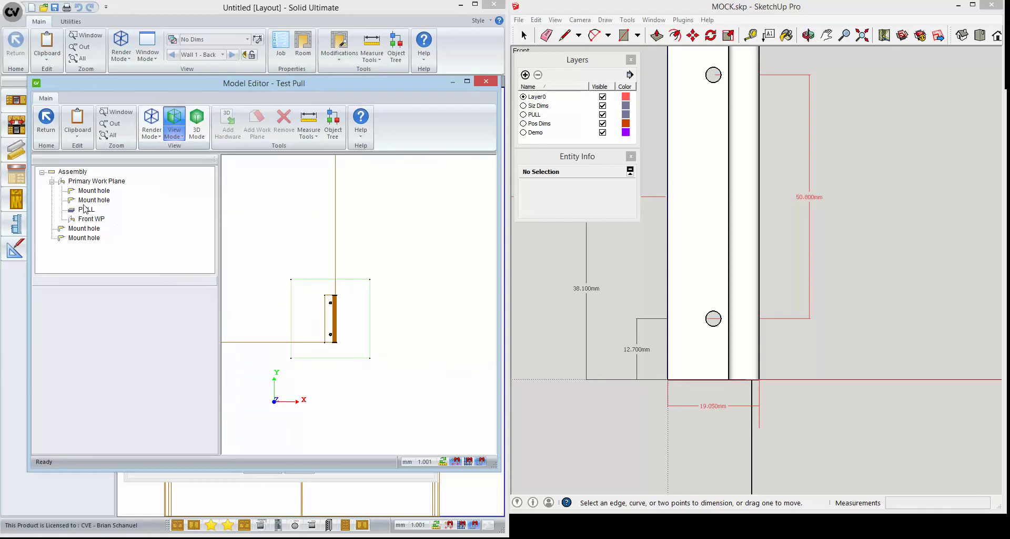
pyautogui.click(86, 210)
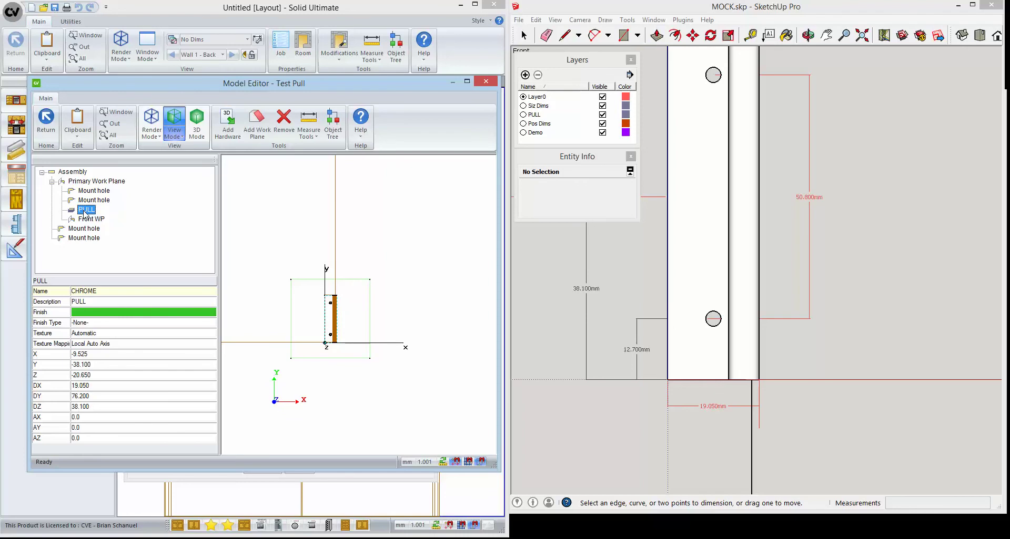
pyautogui.moveTo(89, 211); pyautogui.dragTo(93, 219)
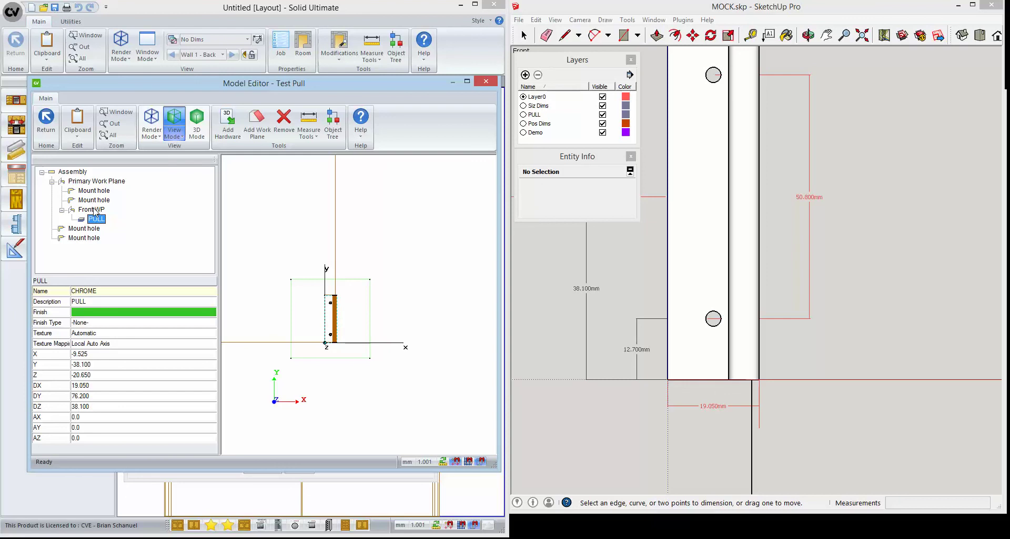
pyautogui.click(314, 382)
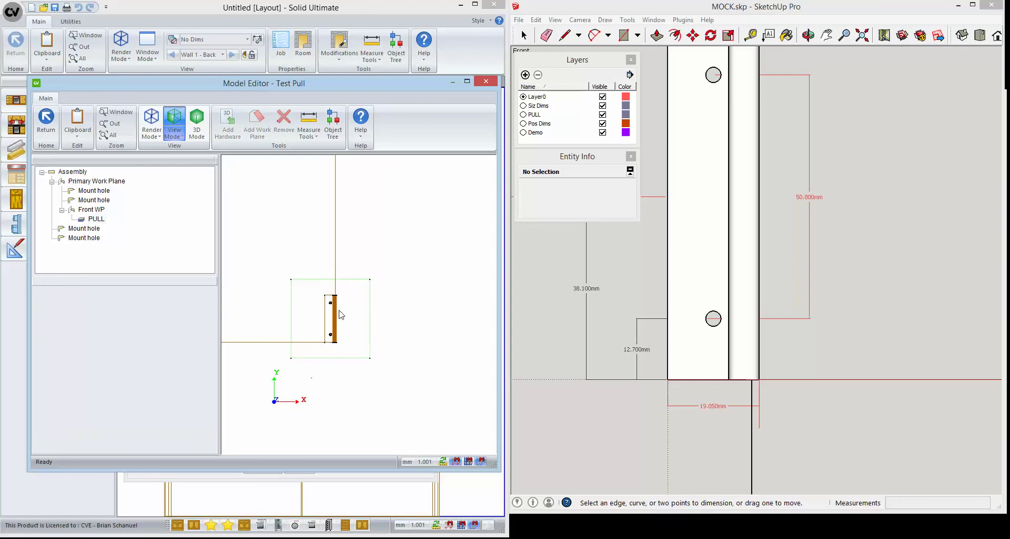
pyautogui.click(89, 210)
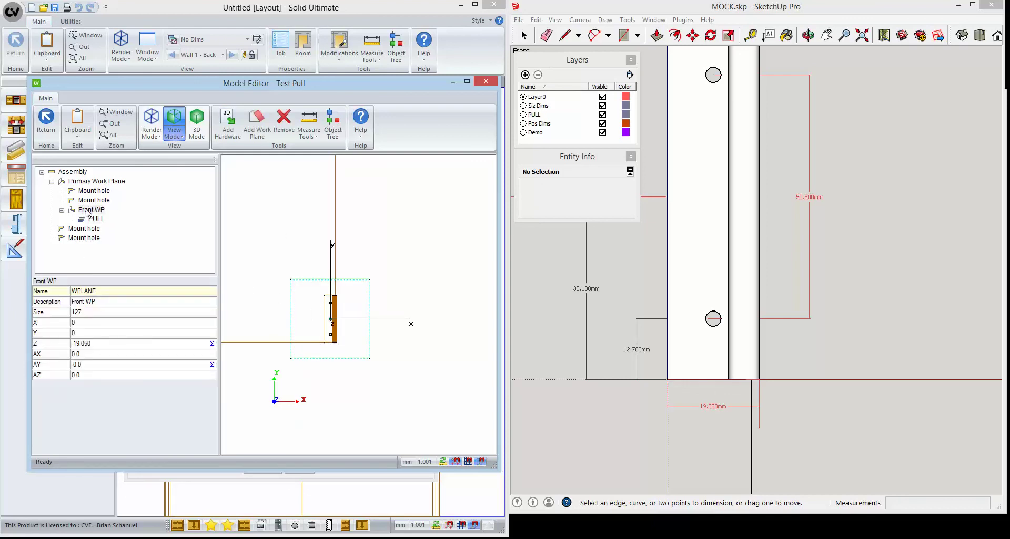
pyautogui.click(88, 211)
pyautogui.click(92, 375)
pyautogui.click(309, 414)
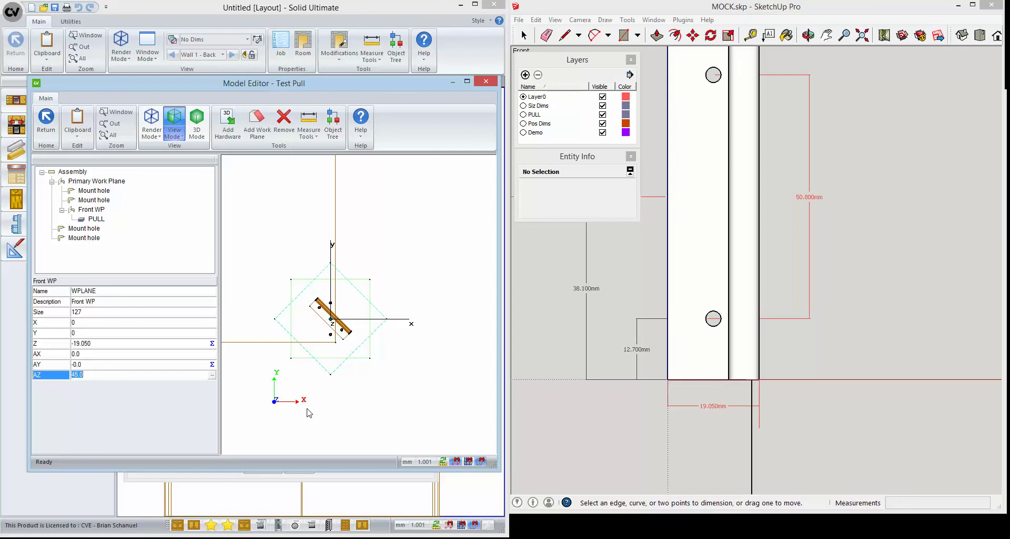
pyautogui.click(309, 414)
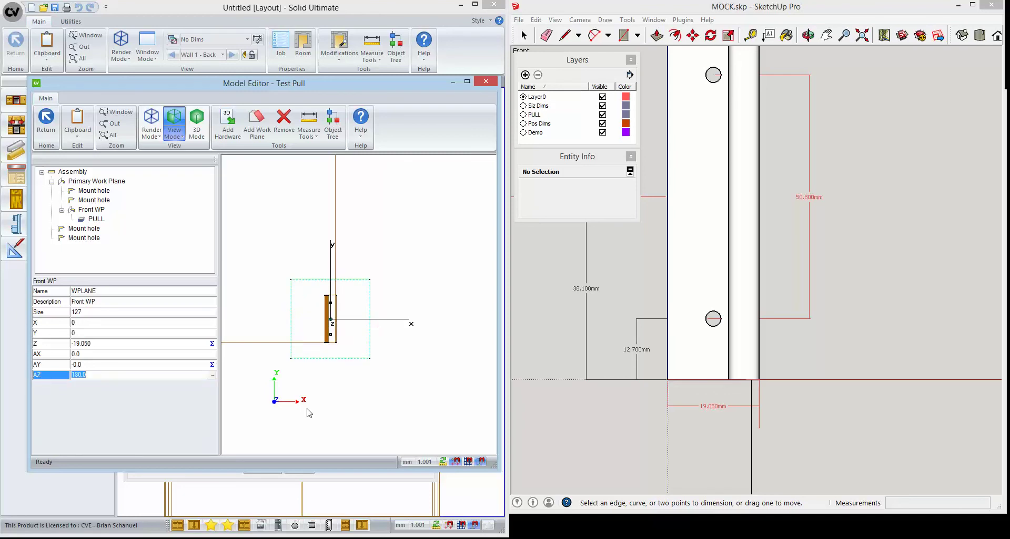
pyautogui.write('0')
pyautogui.click(310, 414)
pyautogui.click(310, 392)
pyautogui.click(90, 211)
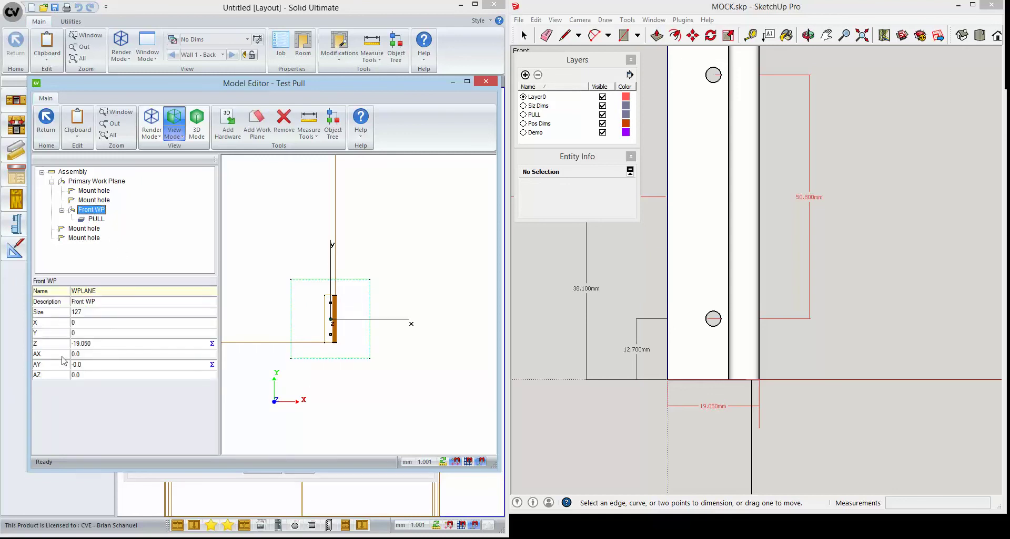
pyautogui.click(49, 376)
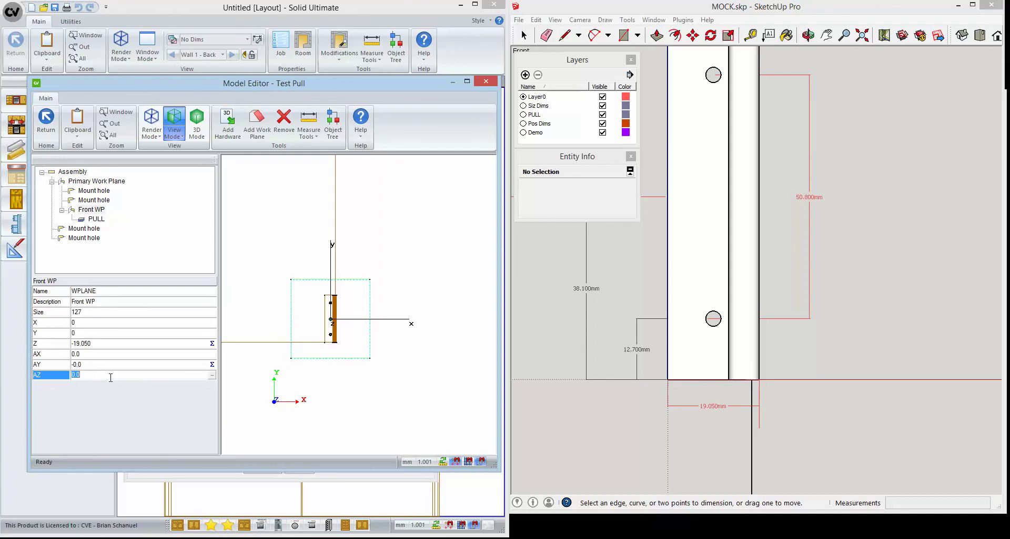
# Step: Drive the Front WP's AZ with the equation IF :Y>2 THEN 180, tested as currently FALSE
pyautogui.click(212, 376)
pyautogui.click(182, 239)
pyautogui.click(224, 323)
pyautogui.hotkey('shift', 'Tab')
pyautogui.press('BackSpace')
pyautogui.write(':Y>2')
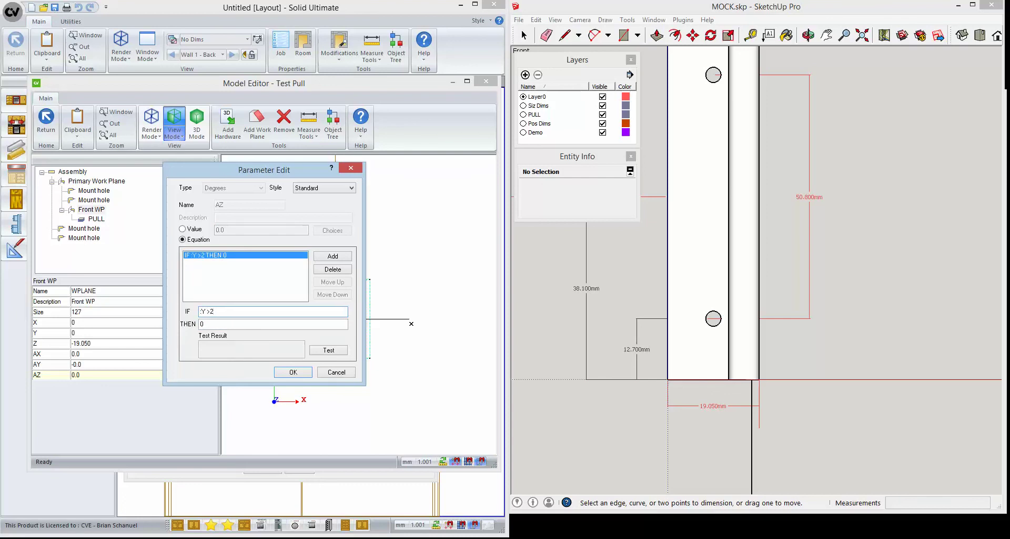
pyautogui.press('Tab')
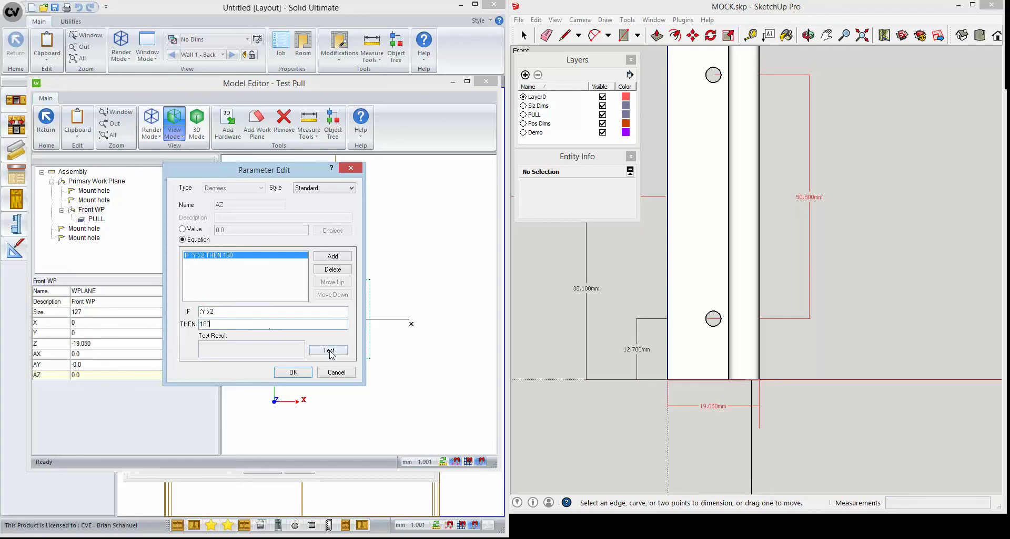
pyautogui.click(330, 351)
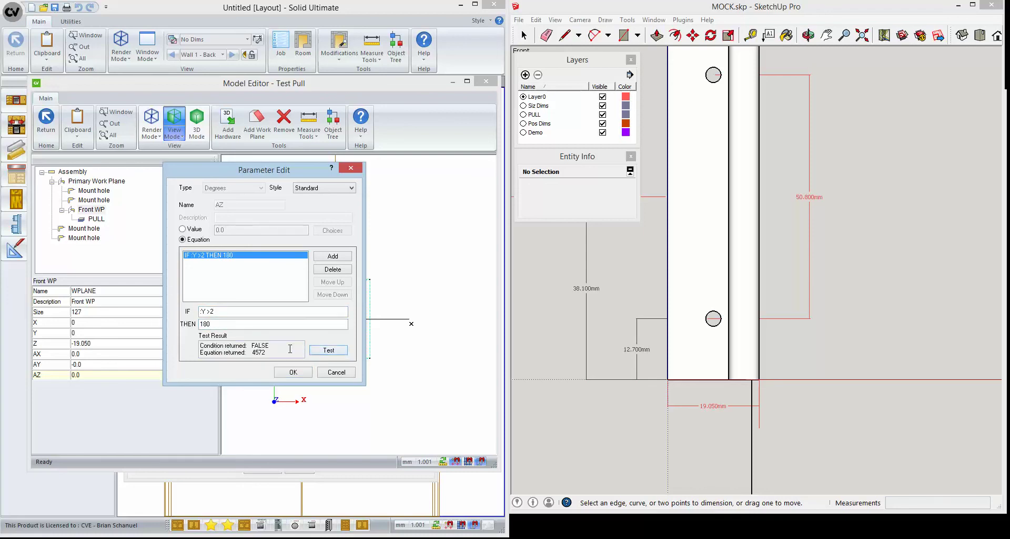
pyautogui.moveTo(271, 346); pyautogui.dragTo(212, 347)
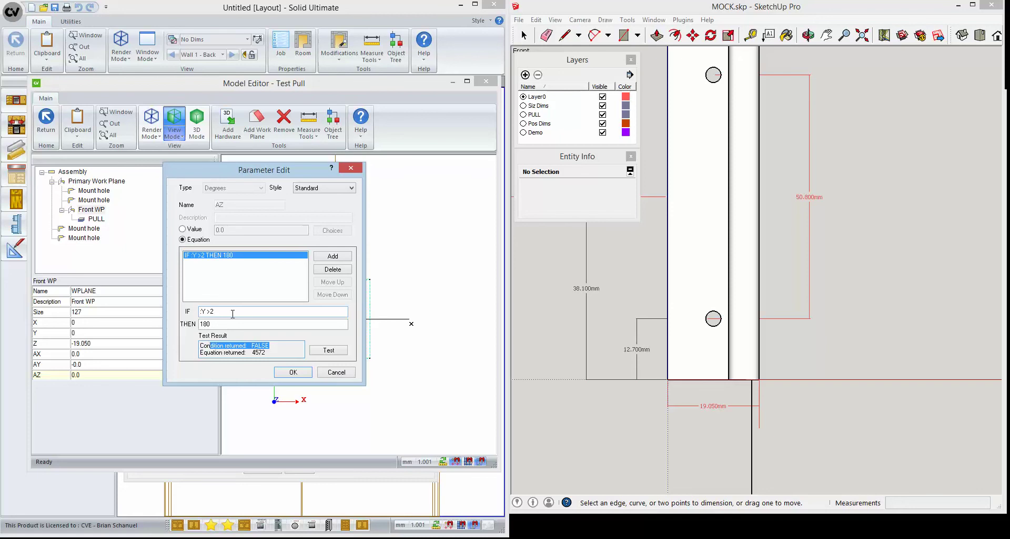
pyautogui.click(292, 373)
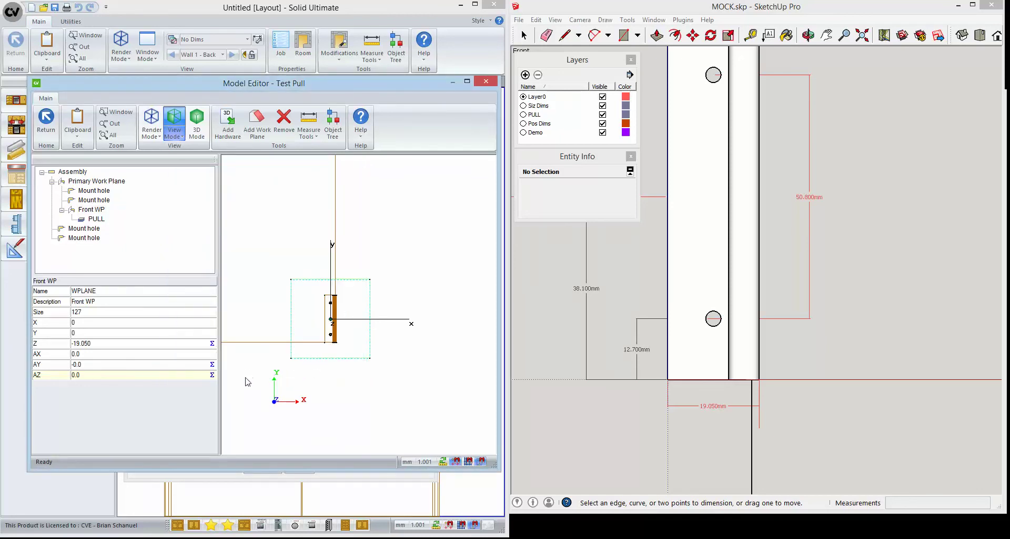
# Step: Close the Test Pull model editor, saving both the model and material changes
pyautogui.click(324, 384)
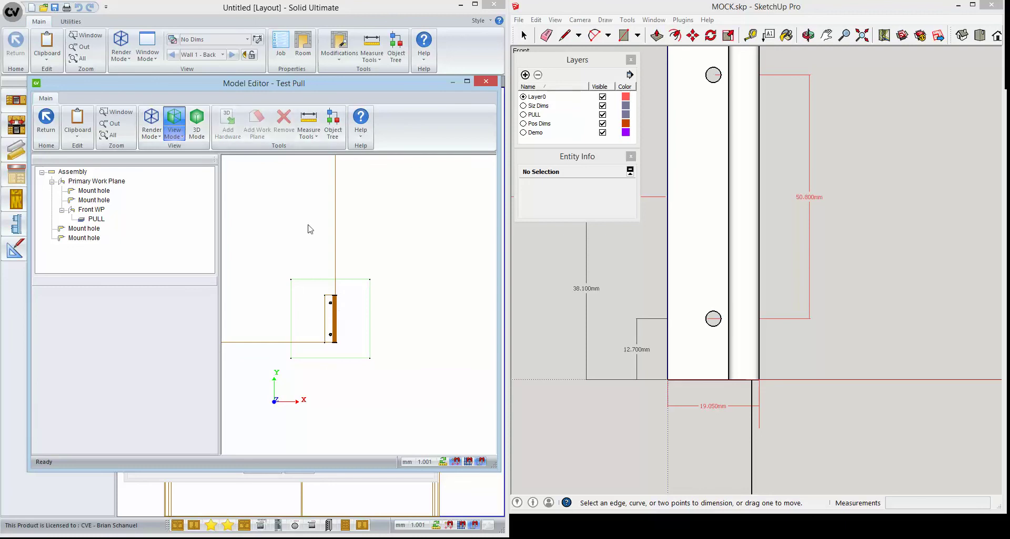
pyautogui.hotkey('alt', 'F4')
pyautogui.click(221, 303)
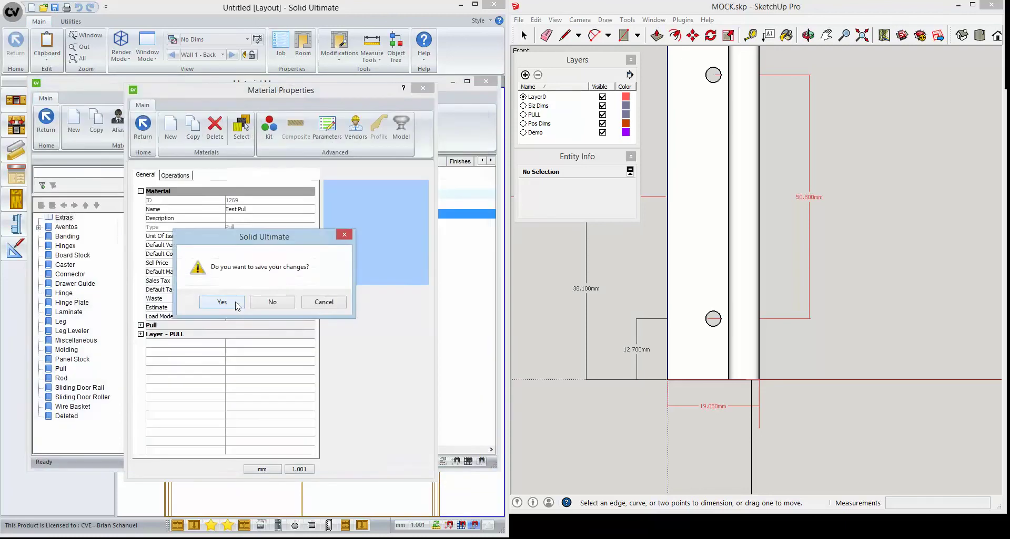
pyautogui.click(234, 302)
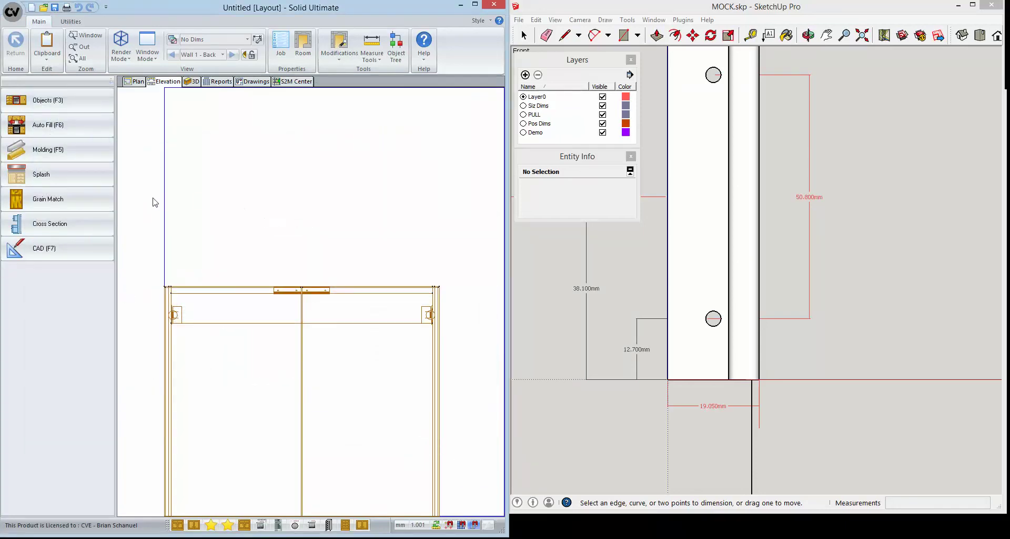
# Step: Run Update Job and zoom in on the pulls of the Std Upper and Std Base
pyautogui.click(71, 22)
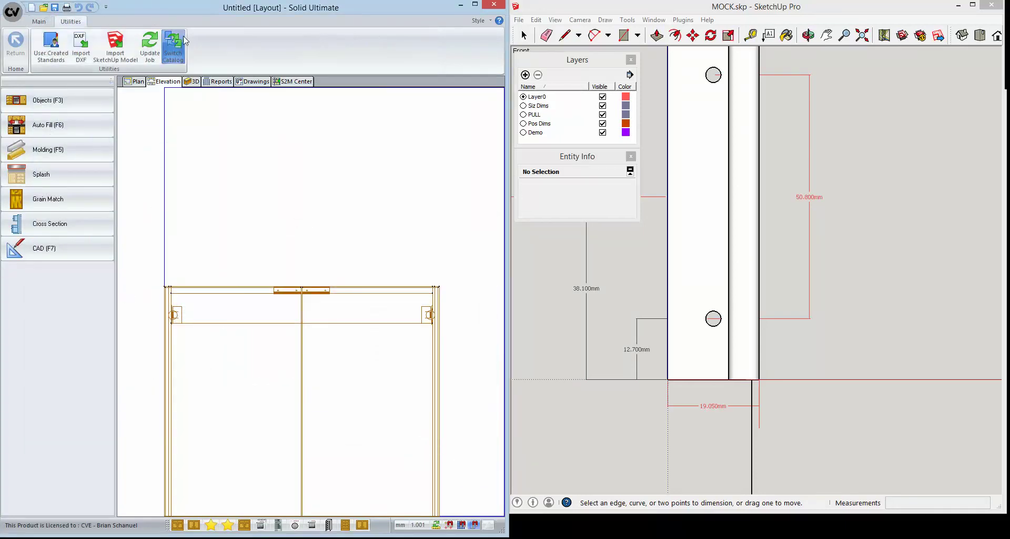
pyautogui.click(153, 42)
pyautogui.press('Return')
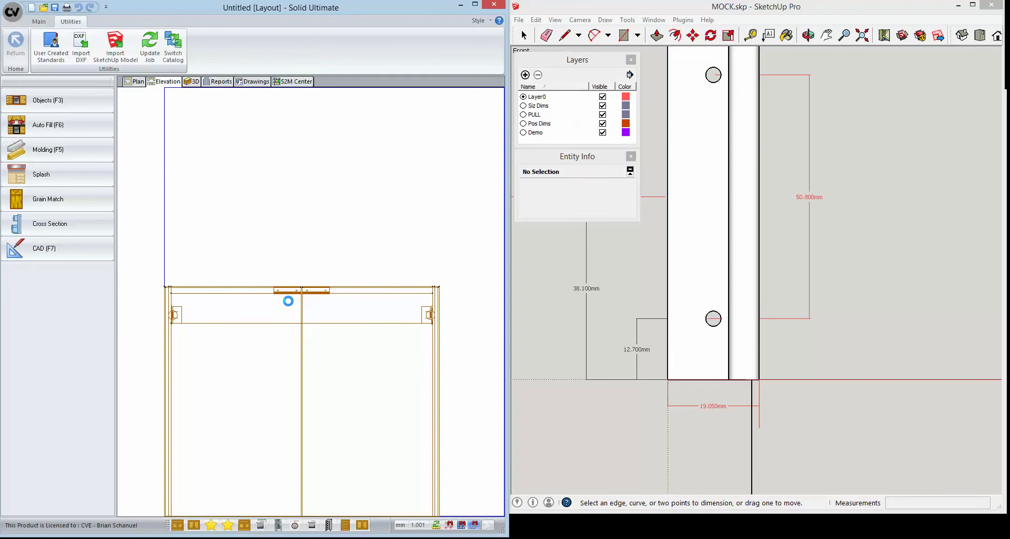
pyautogui.scroll(3, 314, 305)
pyautogui.scroll(-4, 315, 339)
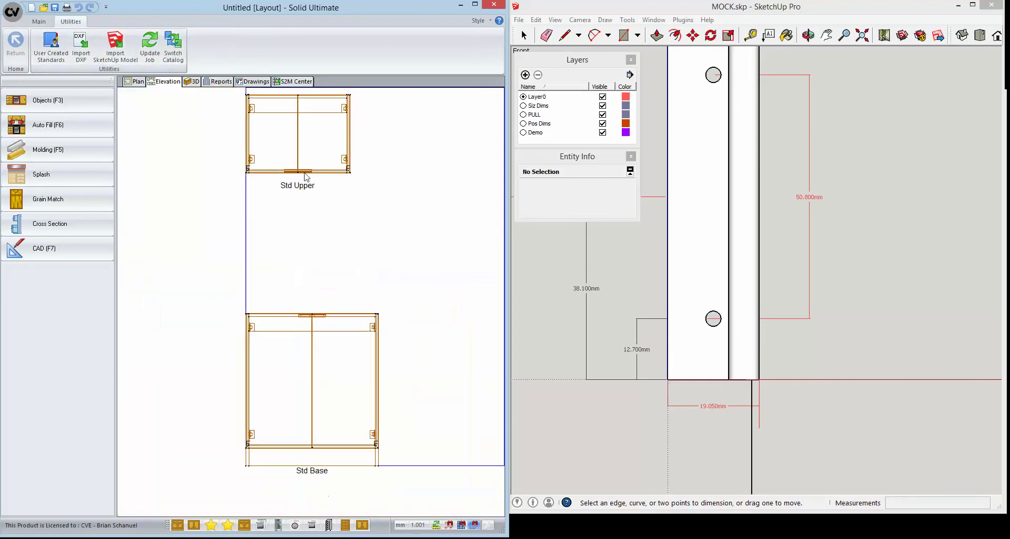
pyautogui.scroll(5, 297, 157)
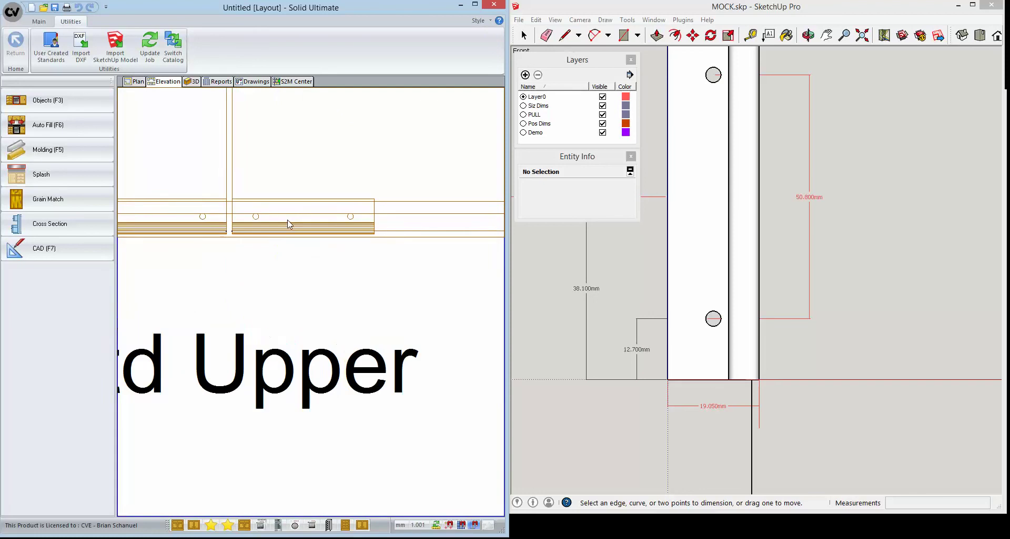
pyautogui.scroll(-5, 288, 222)
pyautogui.scroll(4, 311, 473)
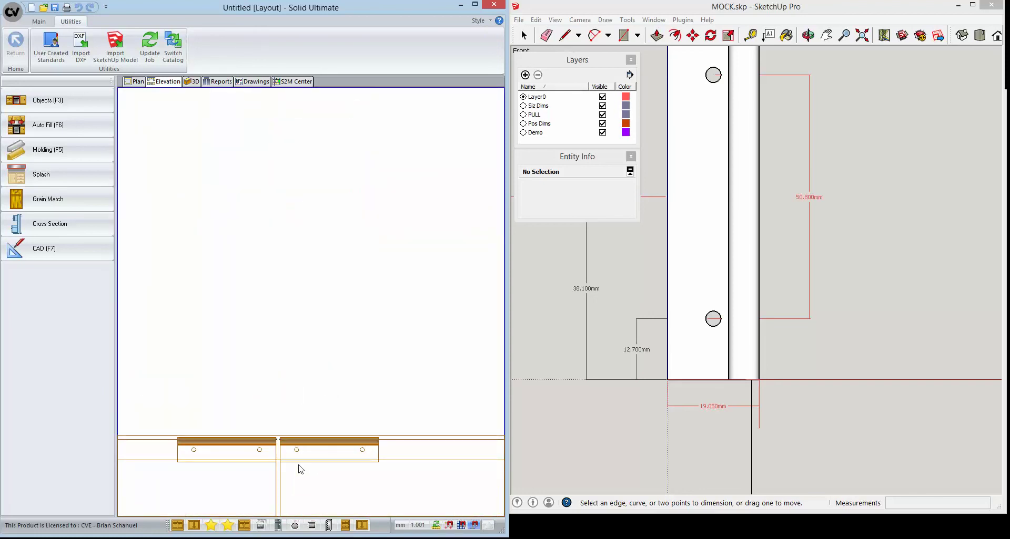
pyautogui.scroll(-5, 219, 262)
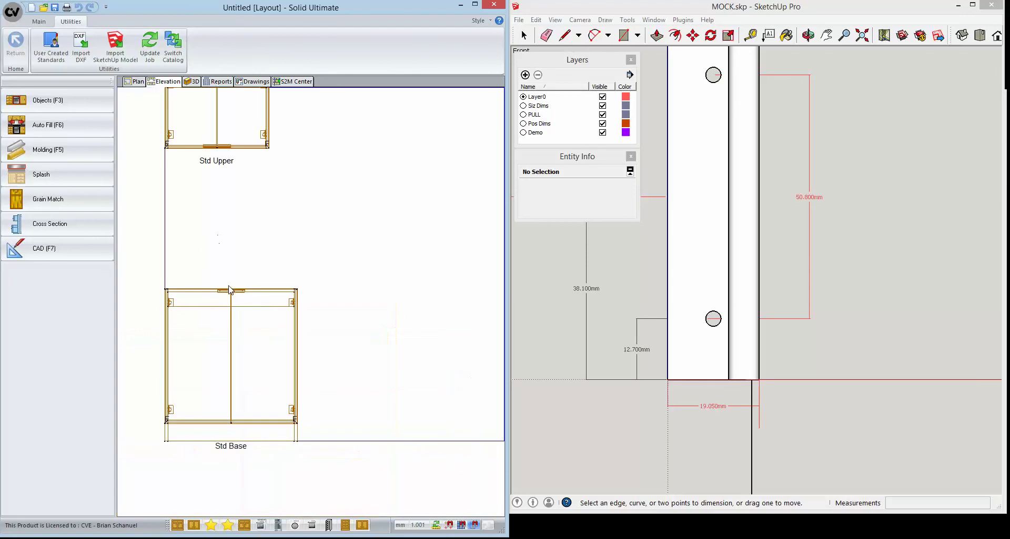
pyautogui.scroll(1, 191, 179)
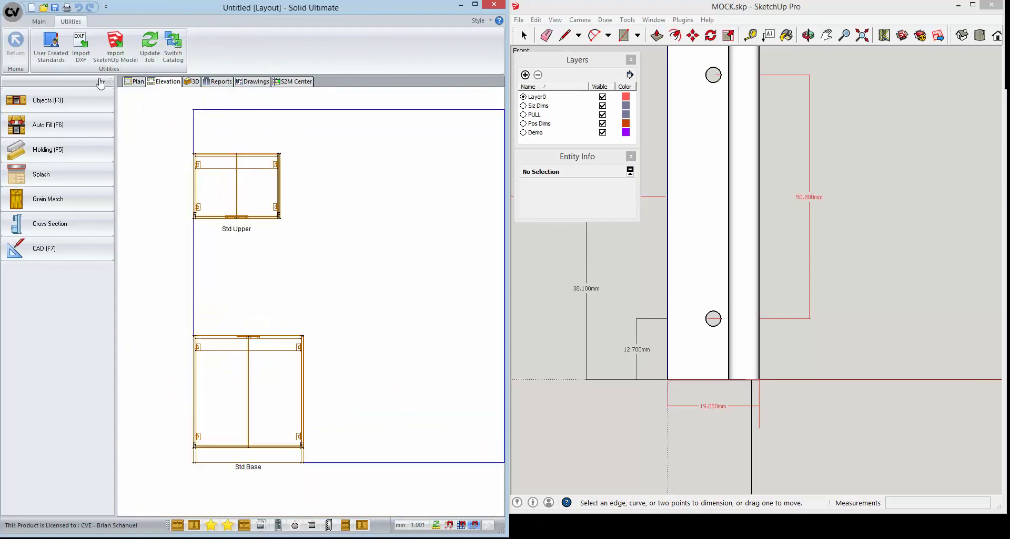
# Step: Open the job's Pull schedule from Cabinet hardware and select Rotate Door Pulls, widening the label column
pyautogui.click(40, 23)
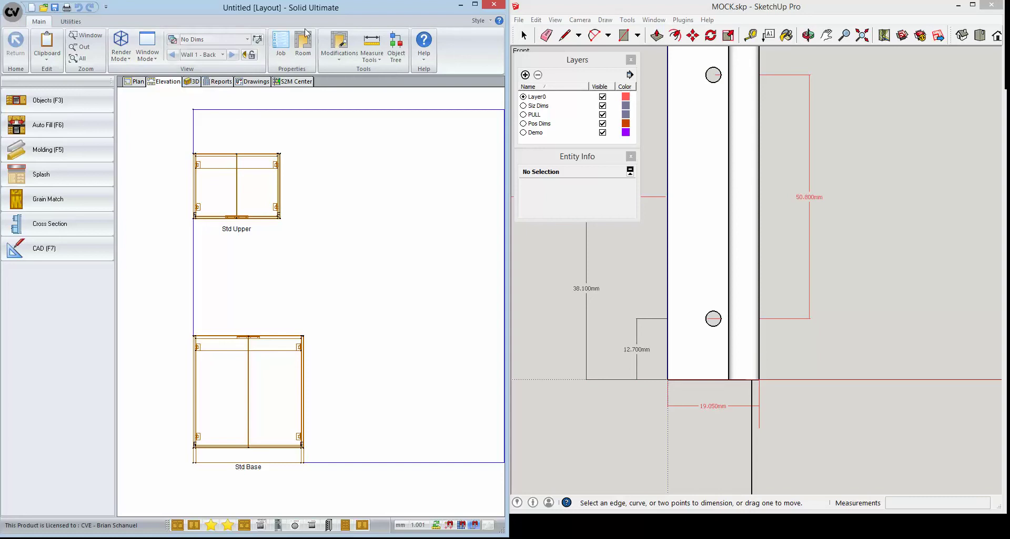
pyautogui.click(280, 44)
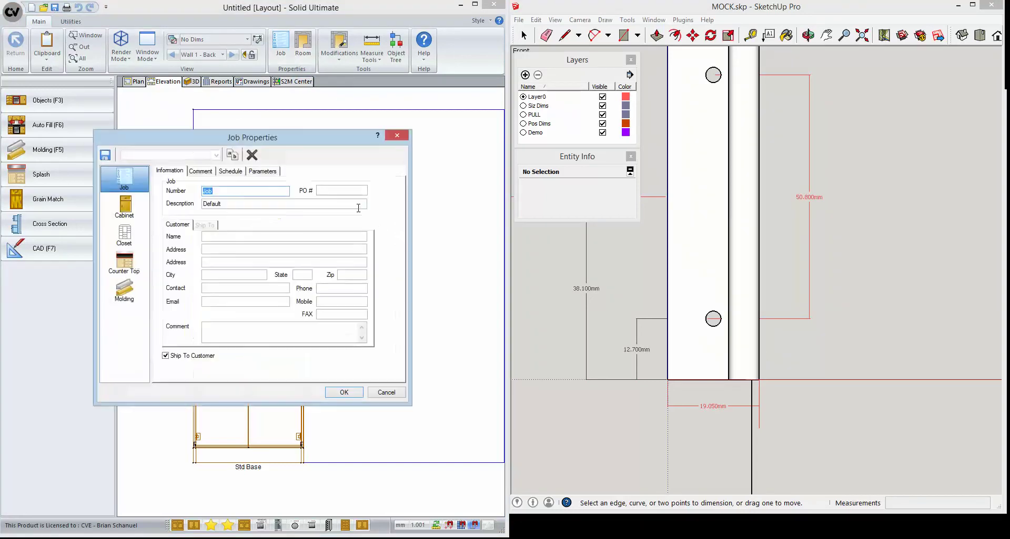
pyautogui.click(125, 205)
pyautogui.click(225, 174)
pyautogui.click(306, 203)
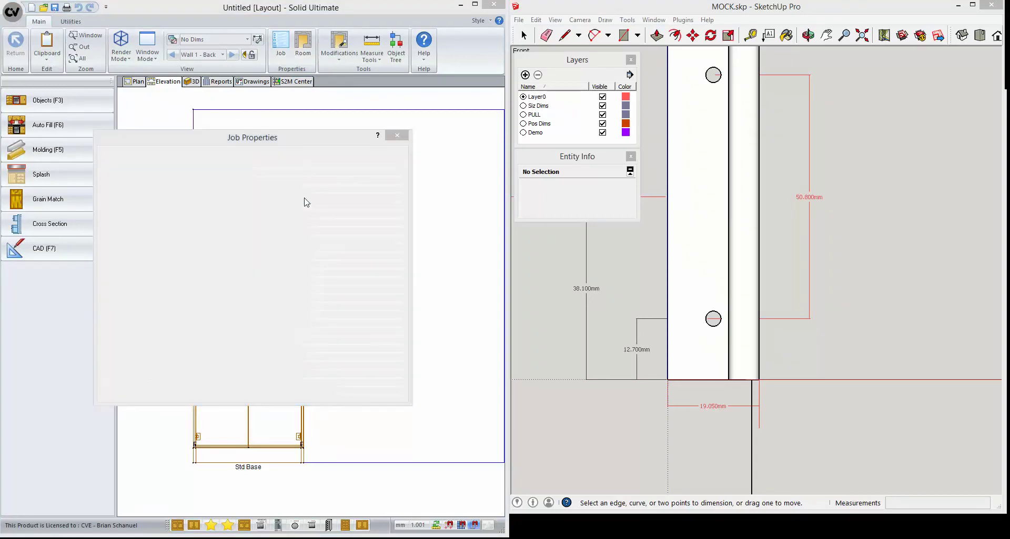
pyautogui.click(43, 214)
pyautogui.click(44, 215)
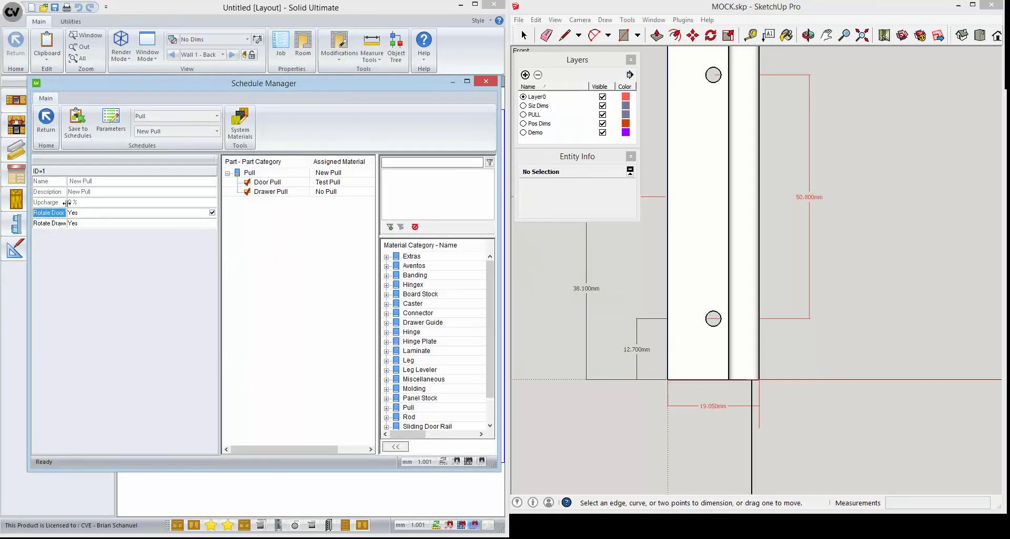
pyautogui.moveTo(67, 203); pyautogui.dragTo(81, 203)
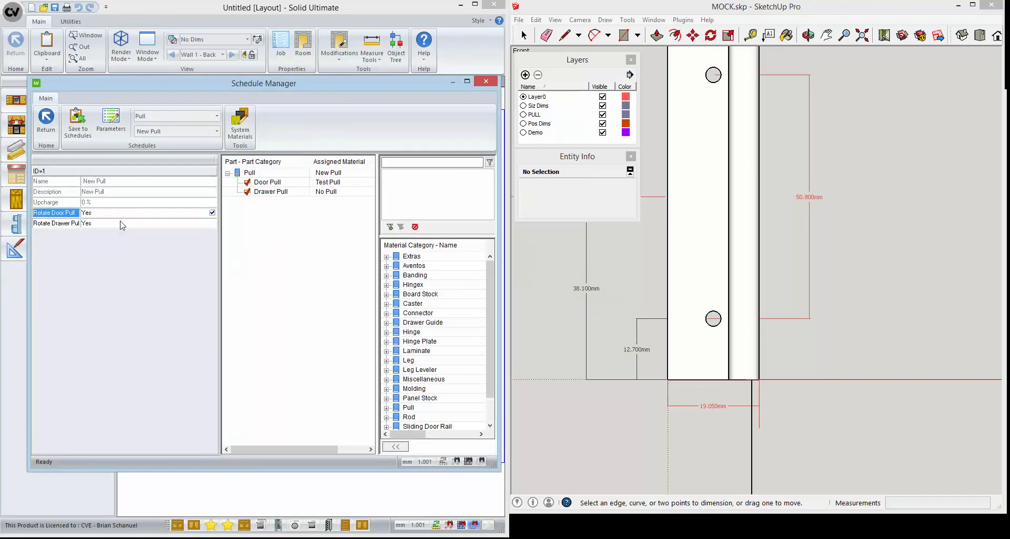